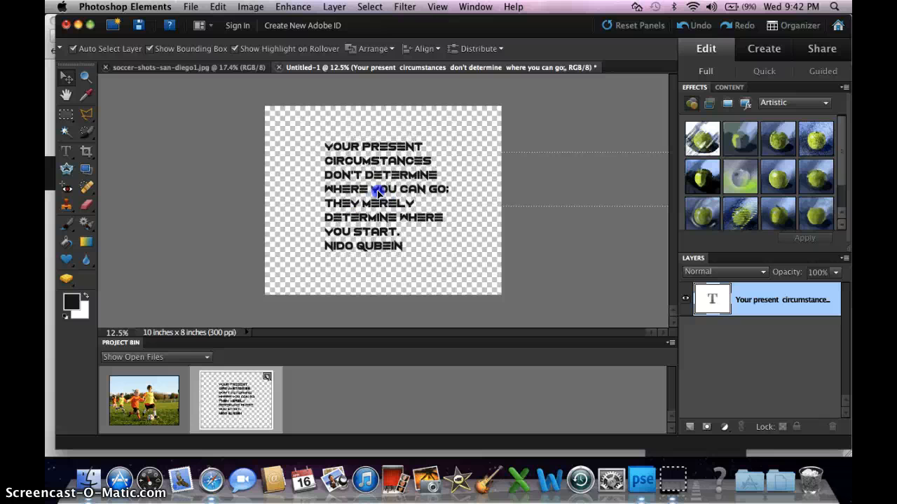
In the soccer photo, set up the Crop tool with the 8 x 10 in ratio, 10 in wide by 8 in high, at 300 pixels/inch
left_click(163, 396)
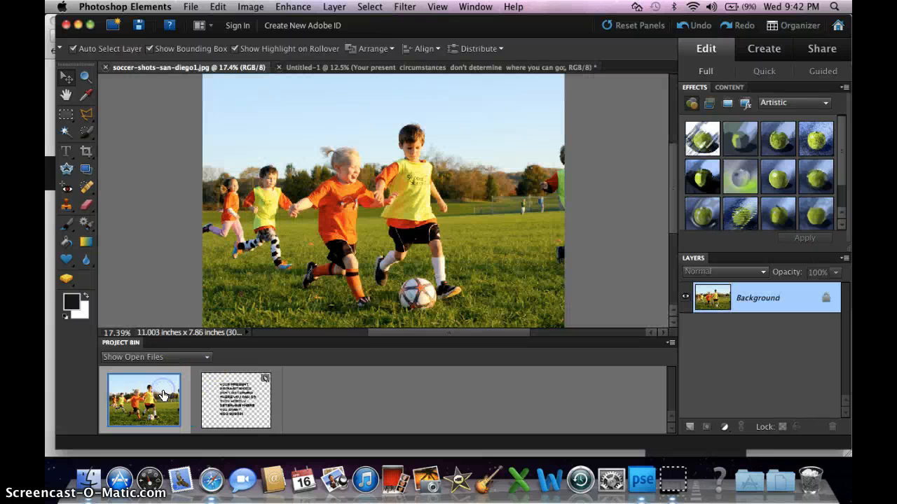
left_click(87, 153)
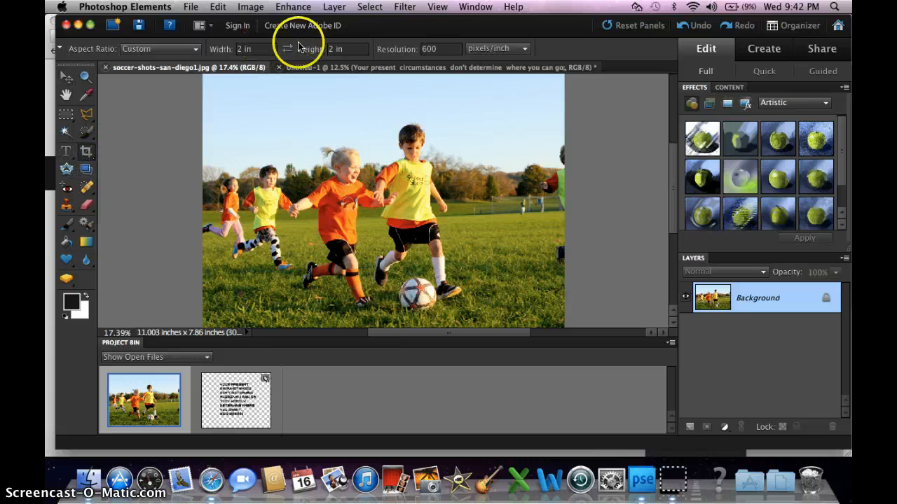
left_click(195, 49)
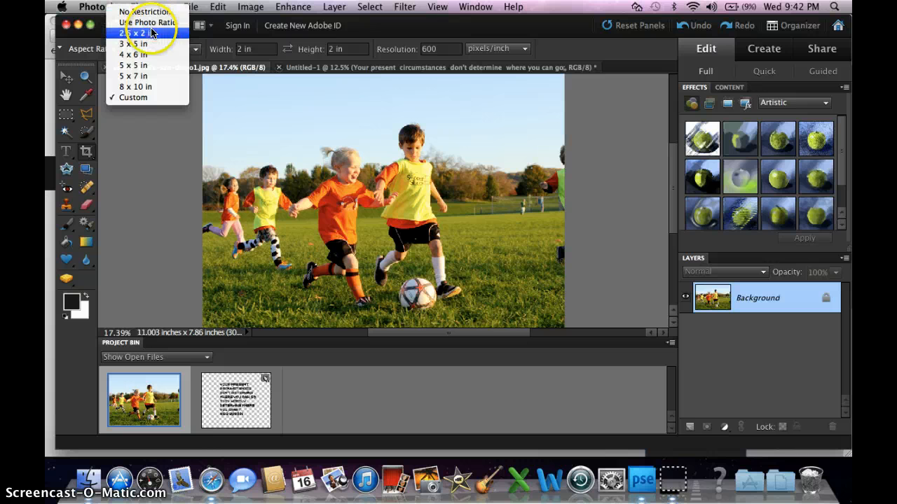
left_click(148, 86)
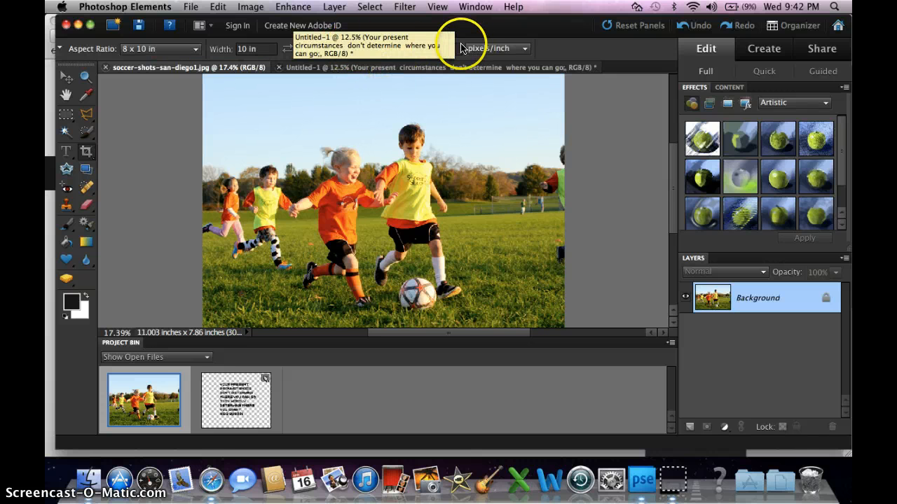
left_click(435, 53)
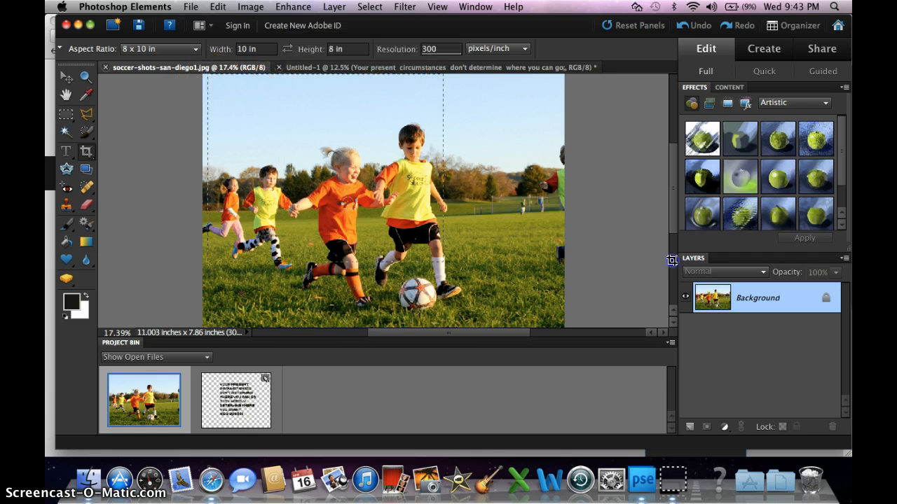
Crop the soccer photo around the four running children and the ball, cutting off the strip along its right side
left_click_drag(672, 261, 732, 281)
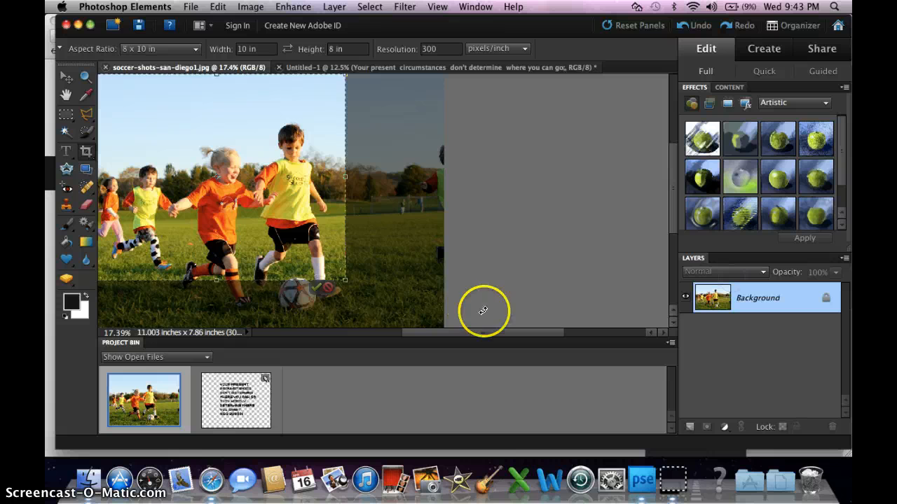
left_click_drag(474, 334, 447, 332)
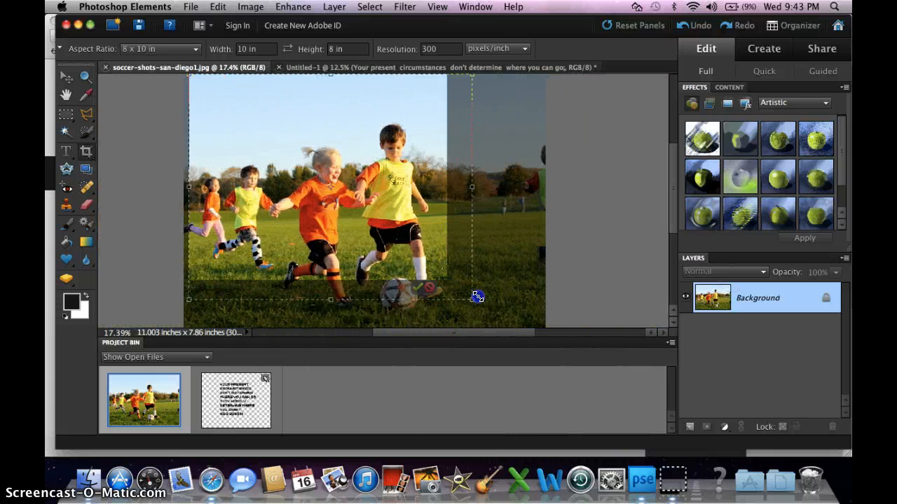
left_click_drag(504, 310, 504, 310)
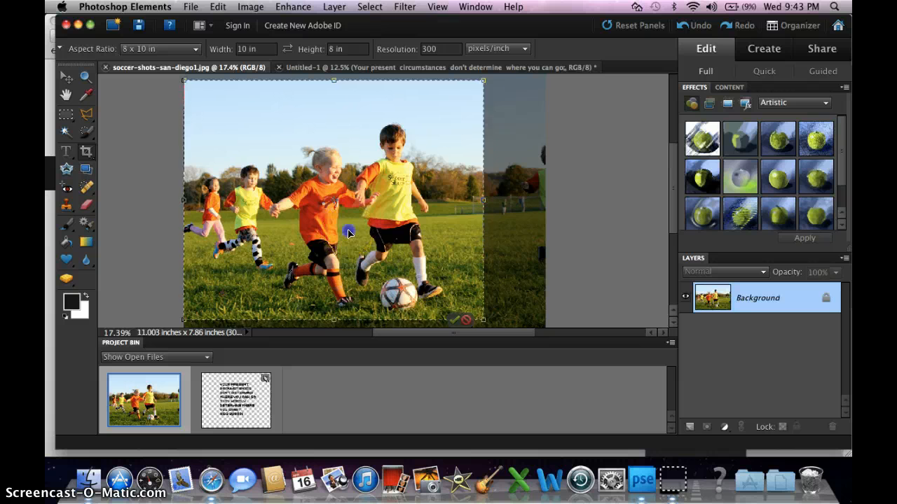
left_click_drag(350, 230, 397, 232)
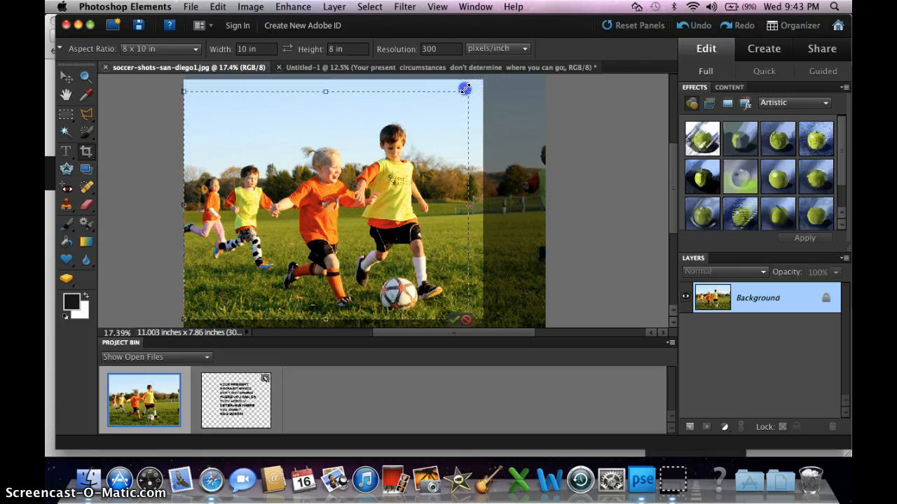
left_click_drag(465, 88, 467, 90)
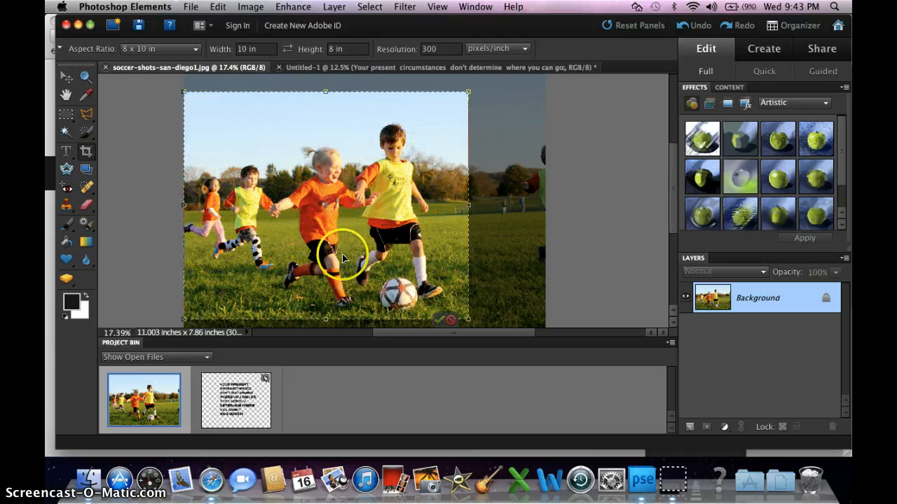
left_click(438, 324)
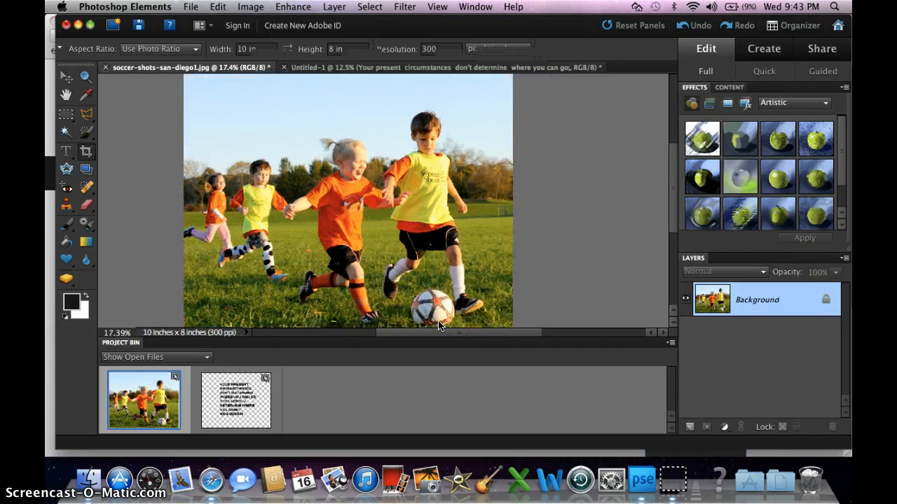
key("super+0")
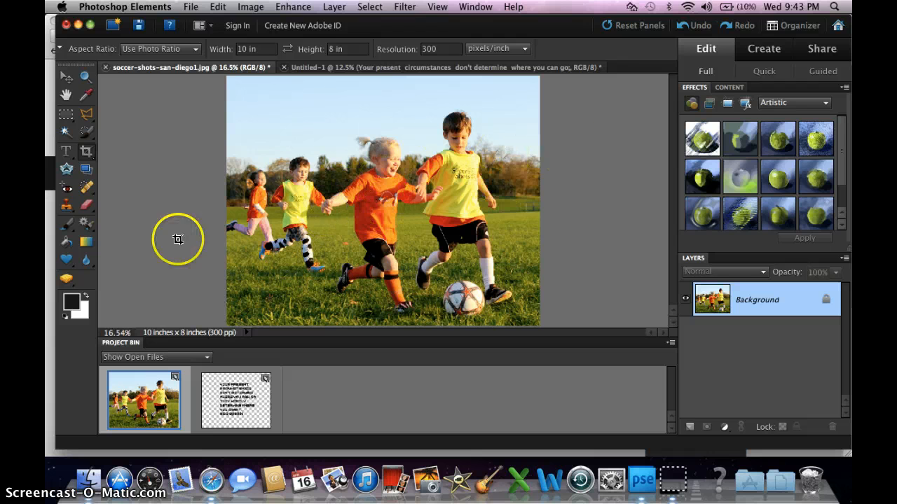
Add a new layer above the photo and fill a rectangular selection over the image's left half with white
left_click(690, 429)
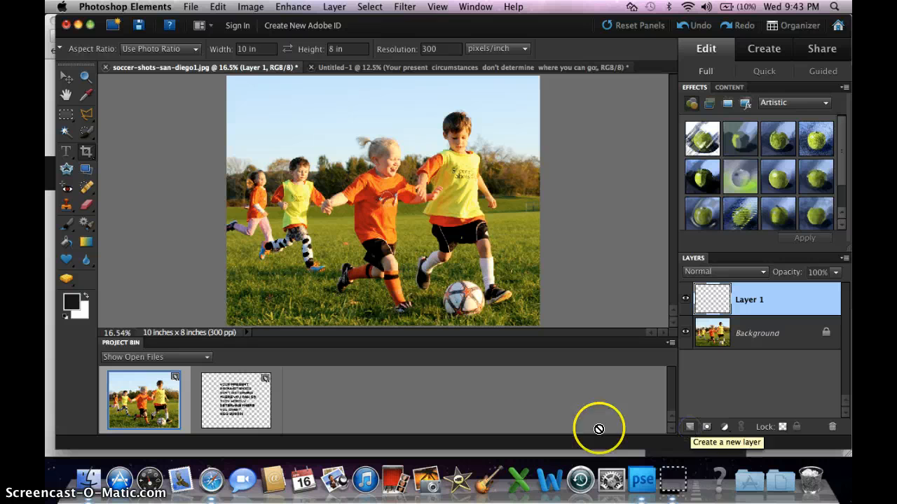
left_click(86, 295)
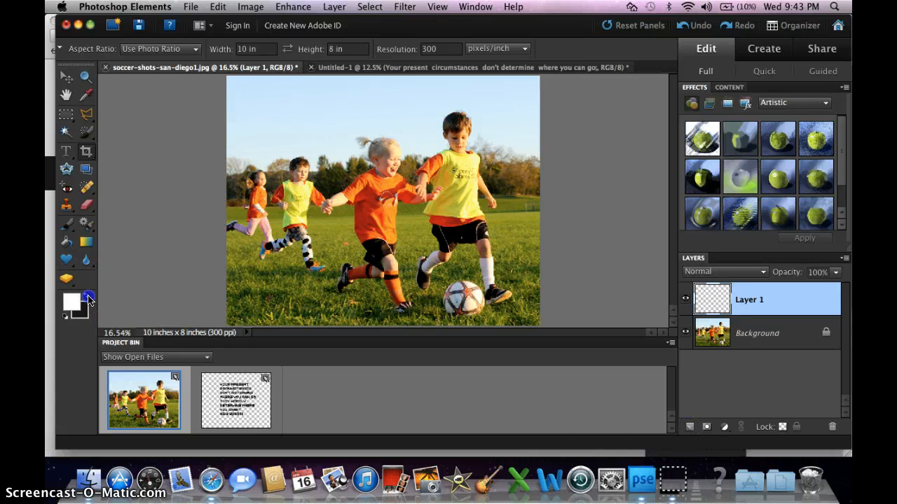
left_click(66, 114)
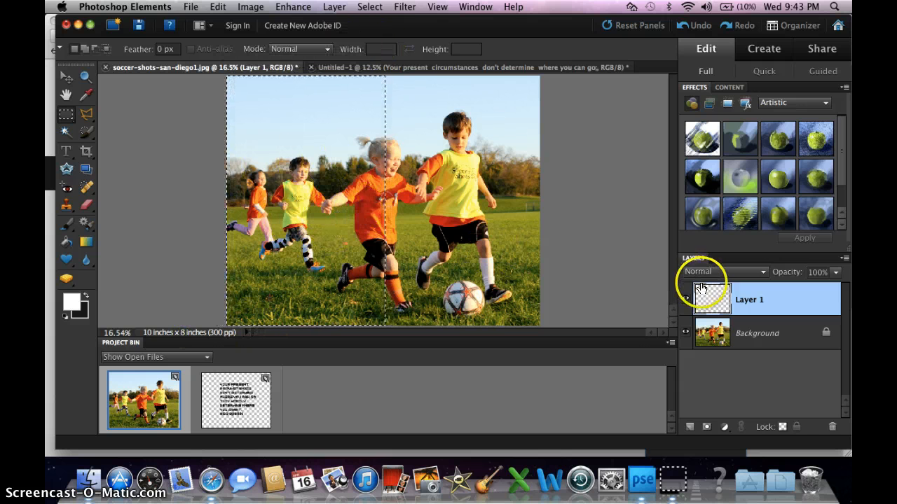
left_click(67, 243)
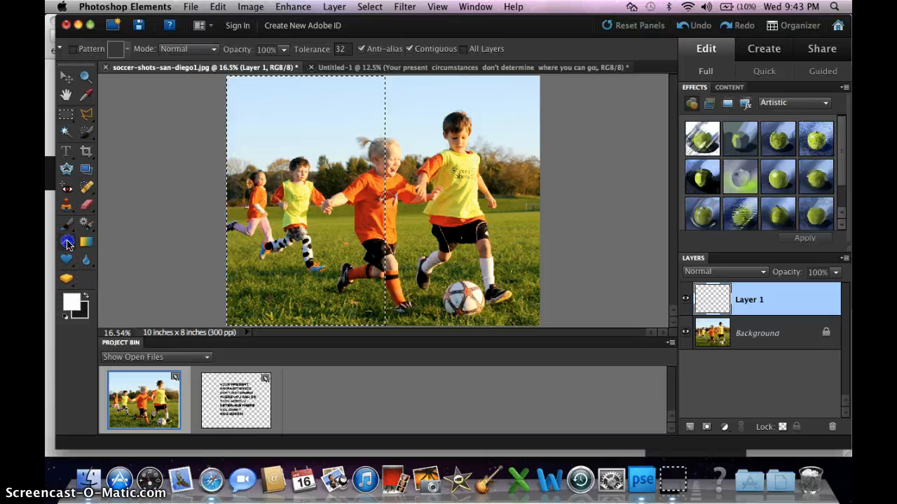
left_click(264, 179)
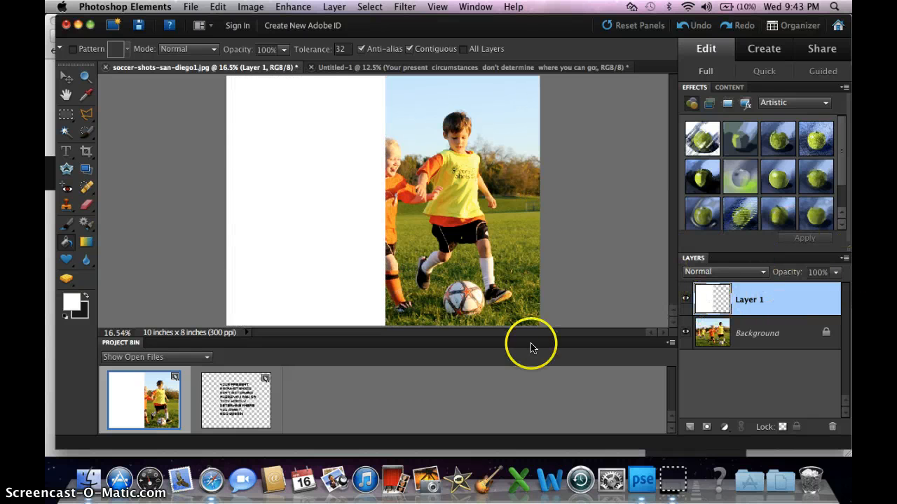
In the untitled quote document, enlarge the text proportionally to 162% so it nearly fills the canvas, and apply the transformation
left_click(239, 407)
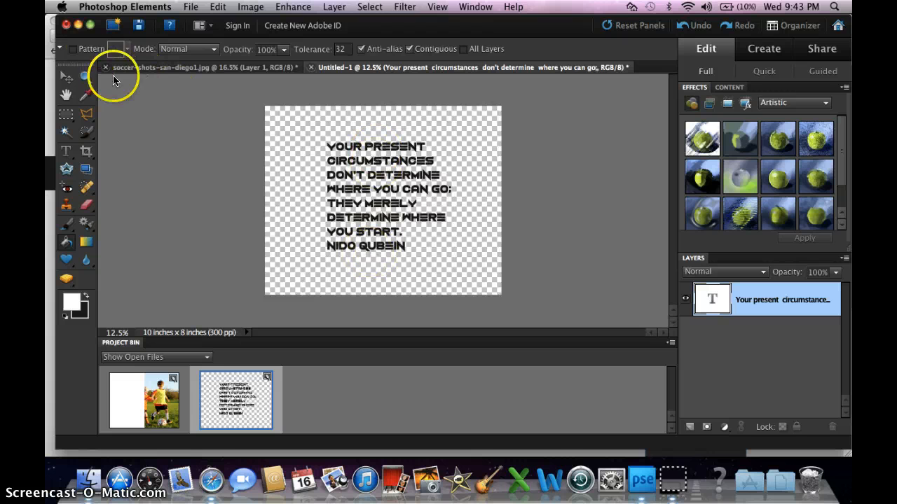
left_click(66, 77)
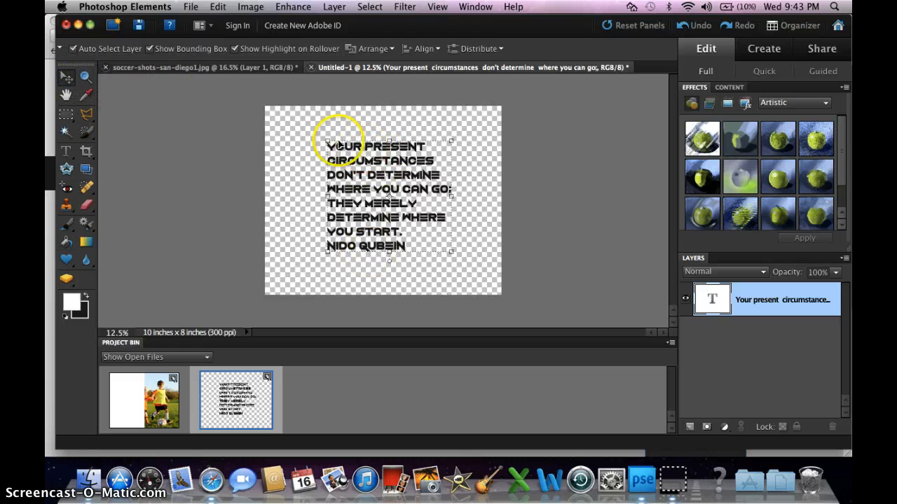
left_click_drag(325, 139, 269, 111)
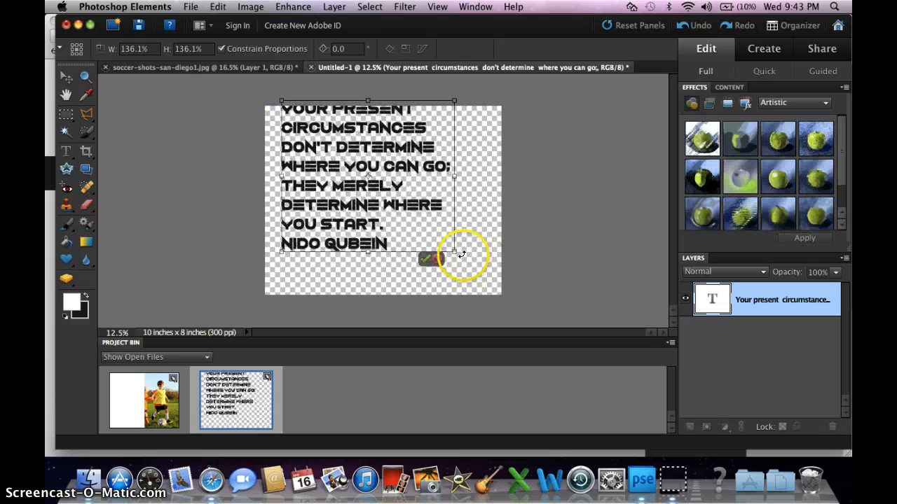
left_click_drag(454, 250, 488, 280)
left_click_drag(427, 247, 420, 257)
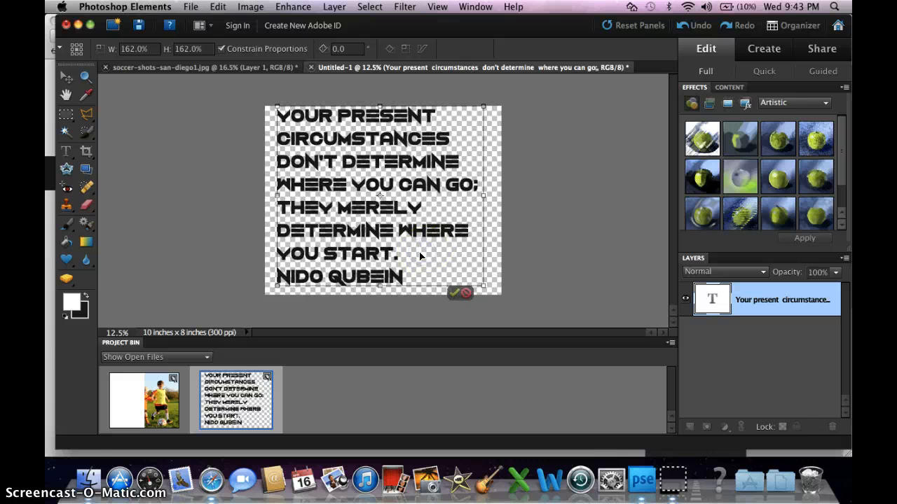
left_click(66, 114)
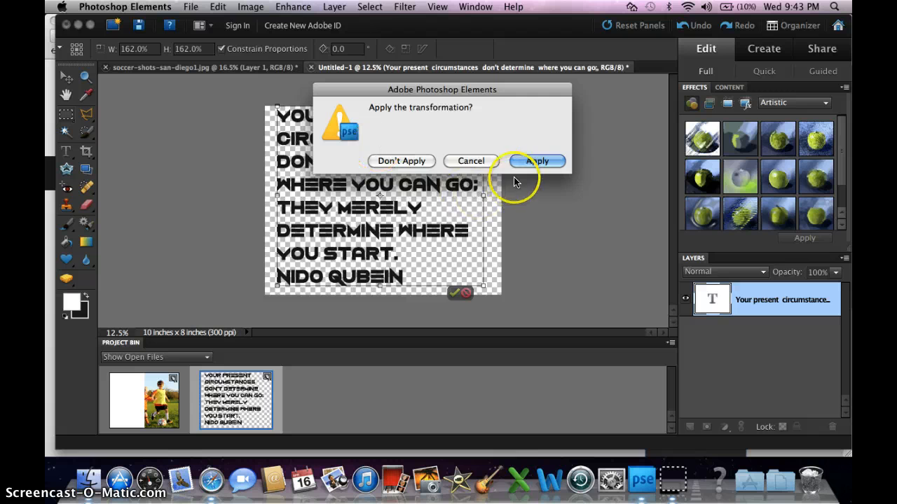
left_click(536, 161)
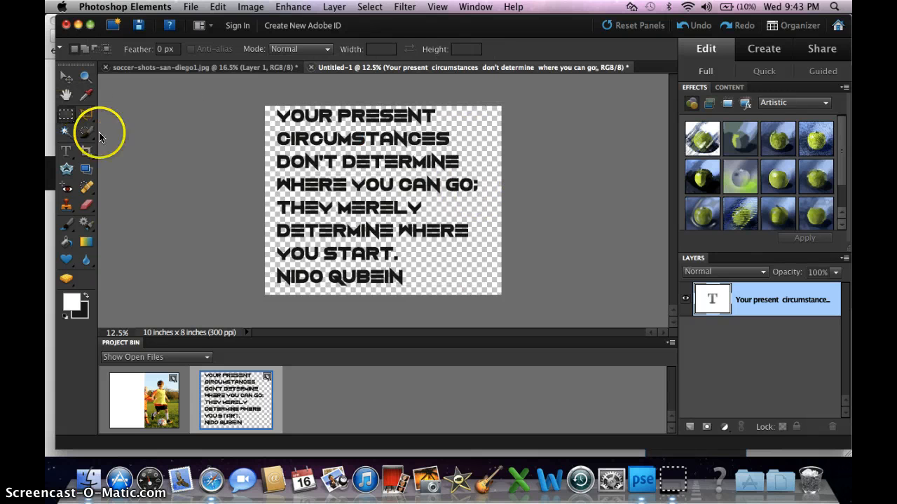
Select the author's name line below the quote with a rectangular marquee and try to create a new layer
left_click(271, 264)
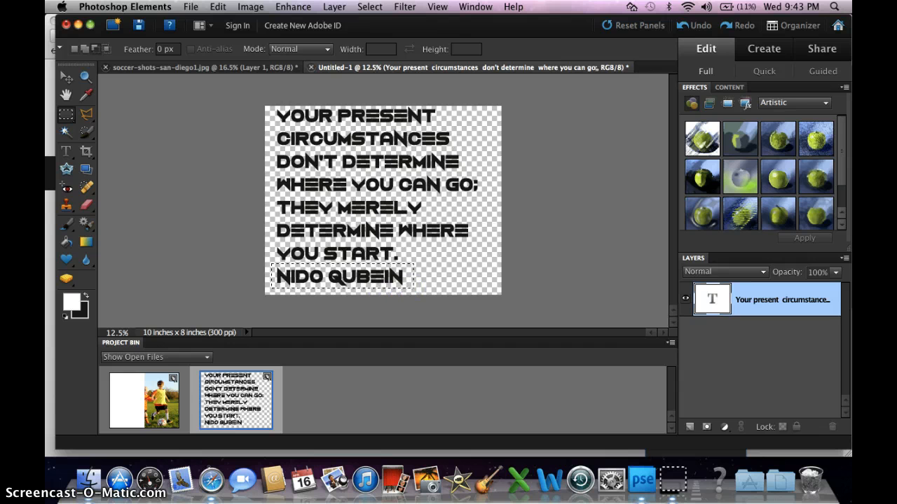
right_click(394, 279)
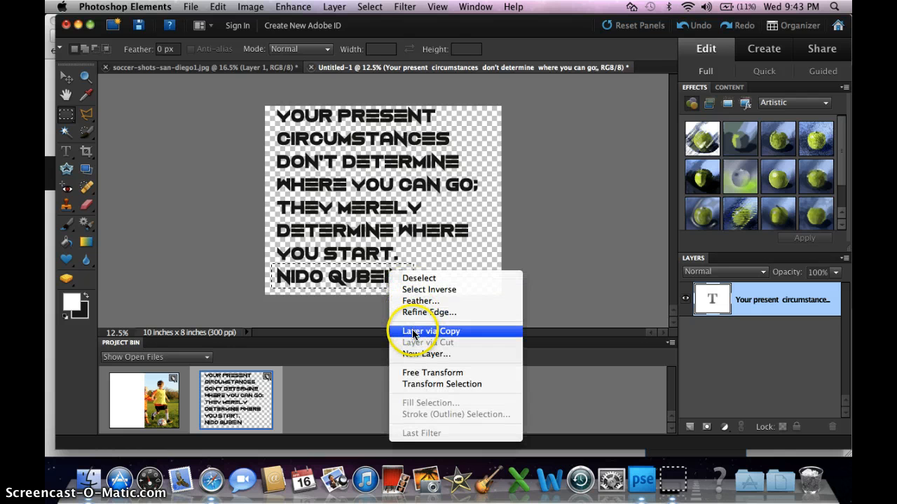
left_click(426, 354)
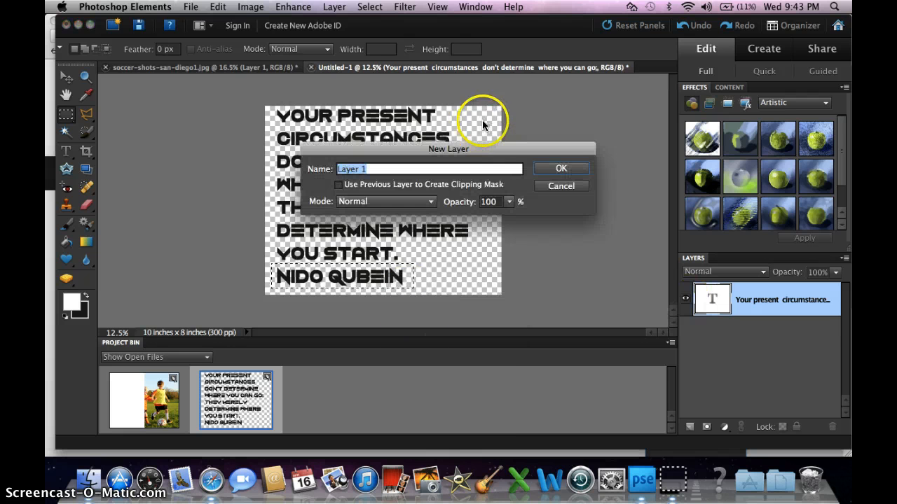
left_click(562, 167)
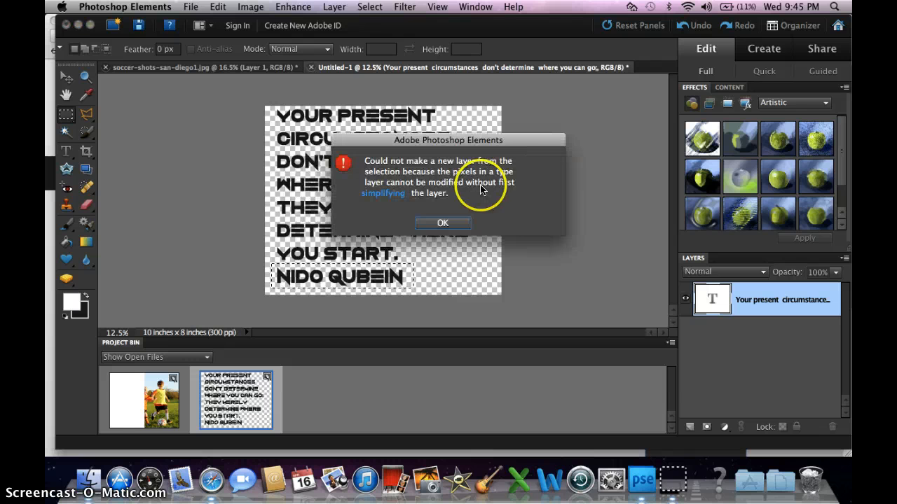
left_click(441, 223)
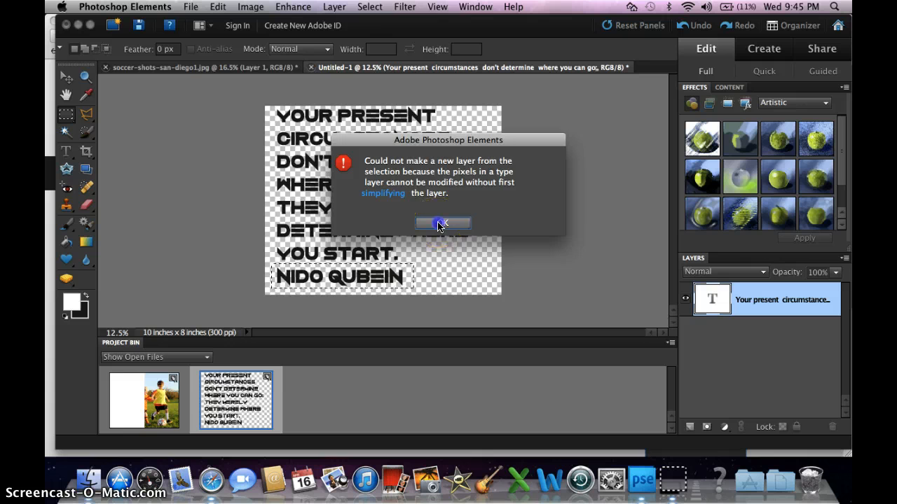
Simplify the quote's text layer and cut the selected author line onto its own layer, checking both layers' visibility
right_click(782, 294)
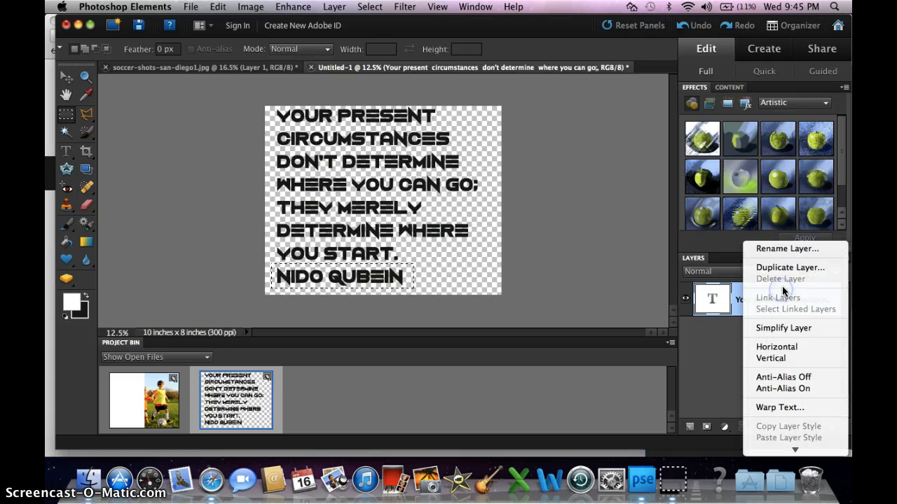
left_click(781, 328)
left_click_drag(714, 298, 312, 288)
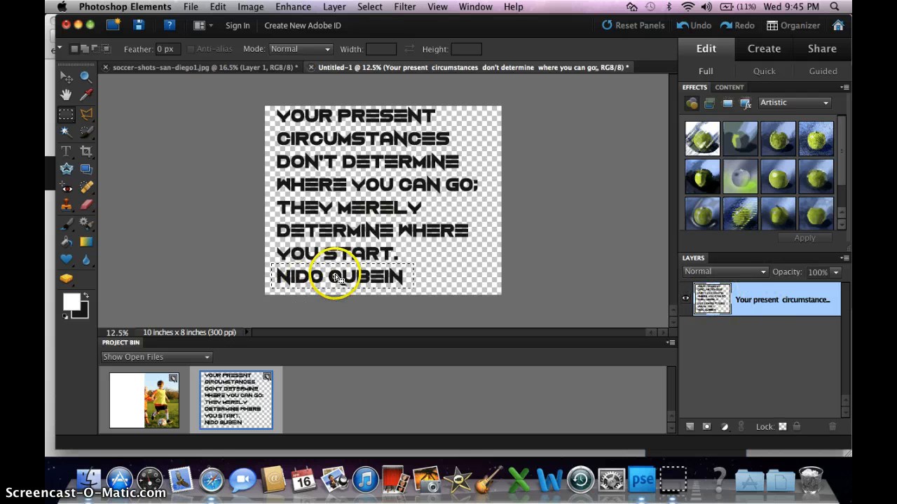
right_click(331, 269)
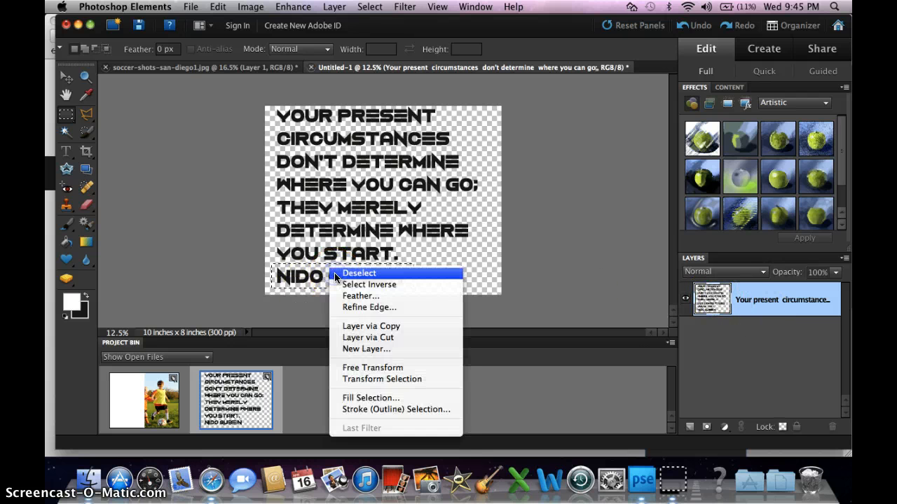
left_click(361, 339)
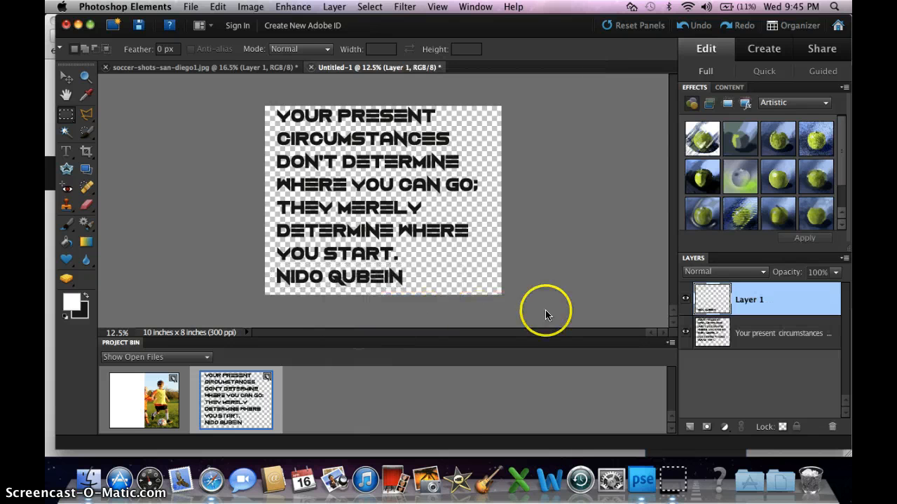
left_click(686, 299)
left_click(686, 300)
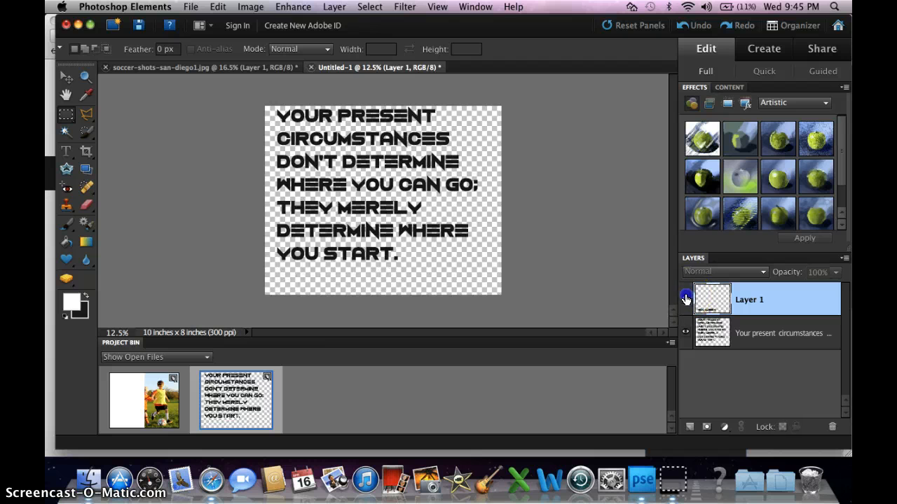
left_click(685, 333)
left_click(685, 333)
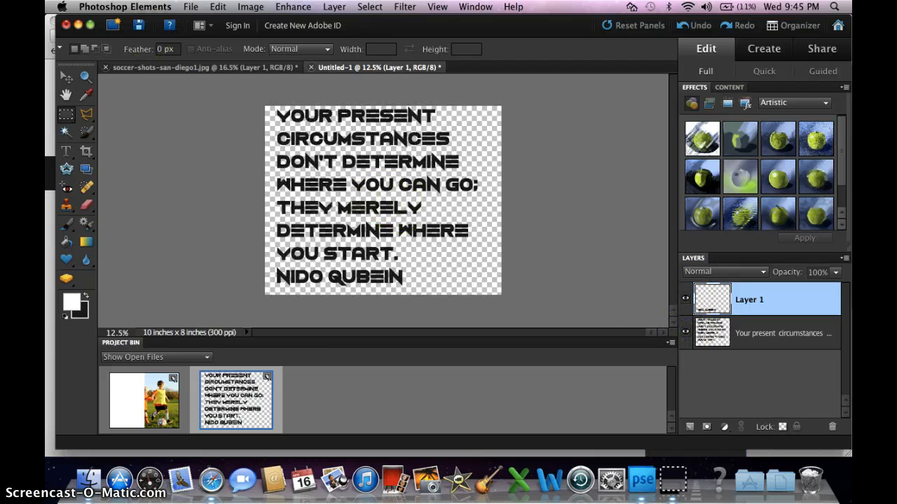
Copy the quote layer without the author line into the soccer photo document with the Move tool
left_click(68, 81)
left_click_drag(332, 158, 120, 371)
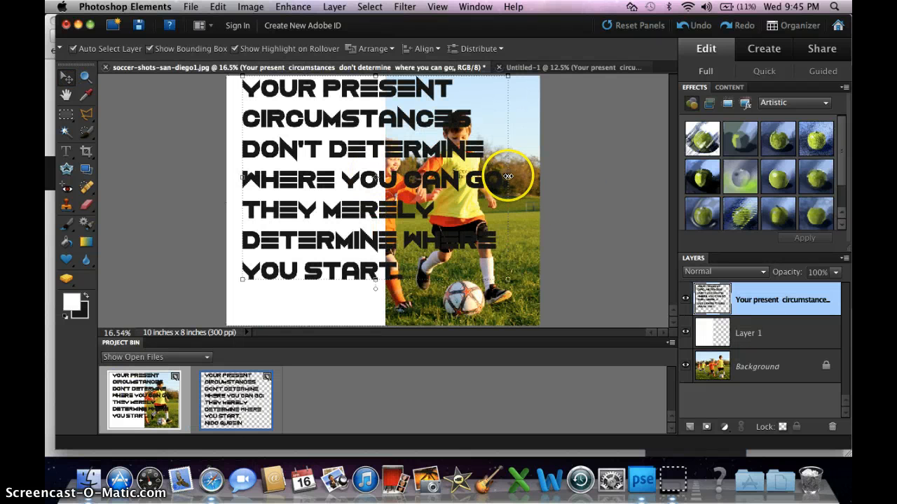
Squeeze the copied quote layer to 57.4% width and 86.4% height over the white half and apply the transformation
left_click_drag(509, 179, 378, 181)
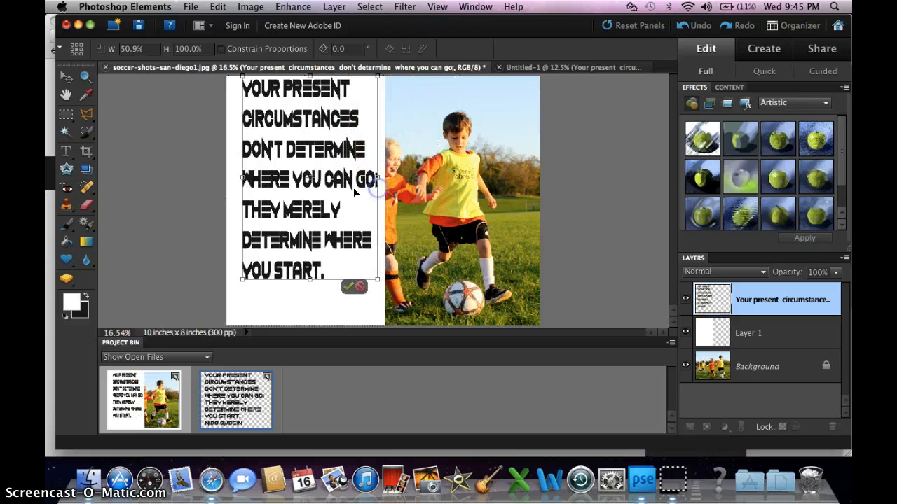
left_click_drag(238, 178, 231, 178)
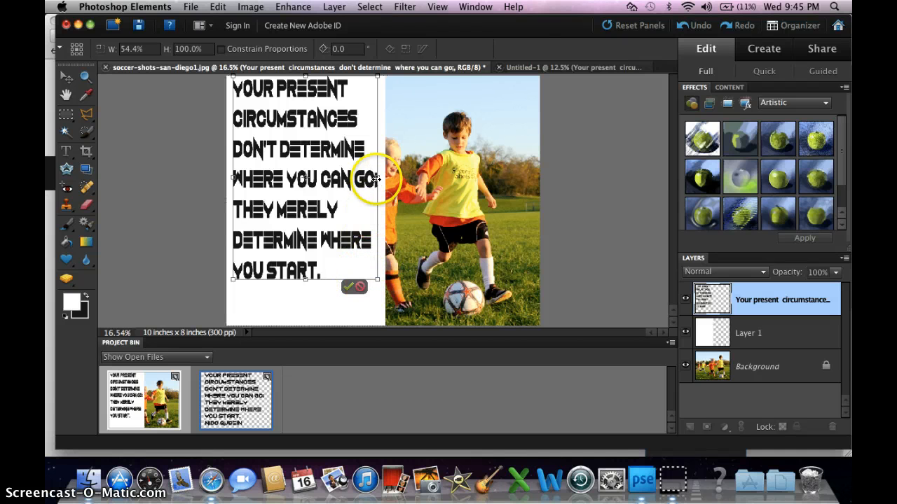
left_click_drag(383, 175, 385, 176)
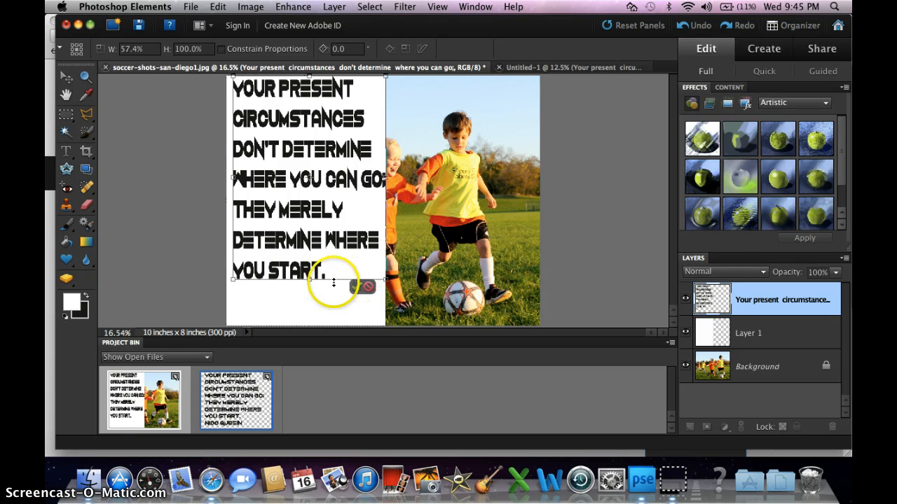
left_click_drag(310, 277, 311, 286)
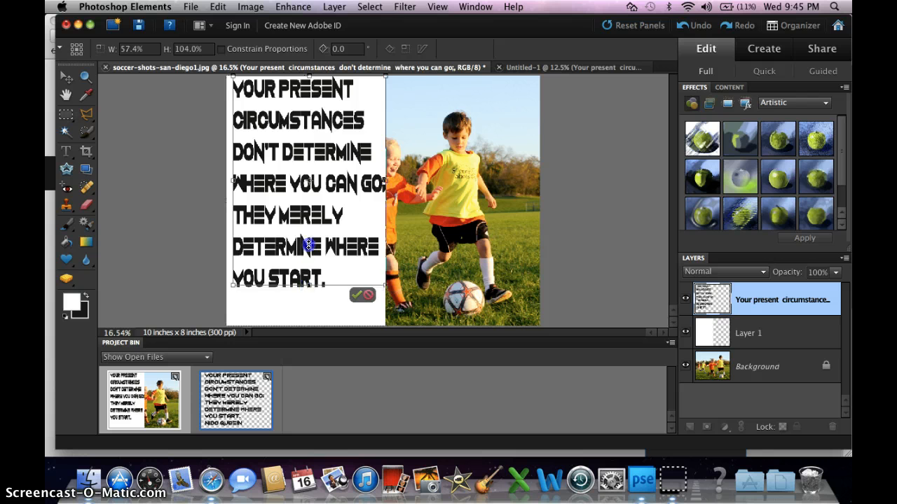
mouse_move(308, 244)
left_mouse_down()
mouse_move(315, 197)
mouse_move(314, 251)
left_mouse_up()
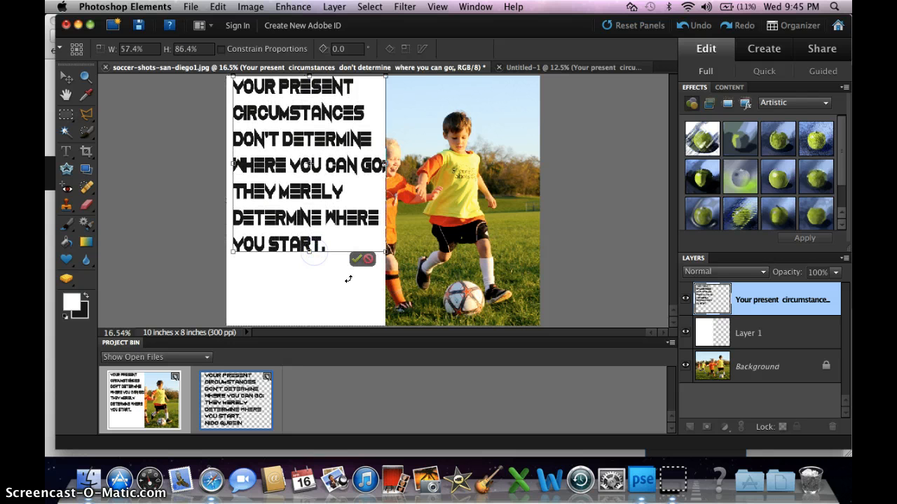
left_click(356, 260)
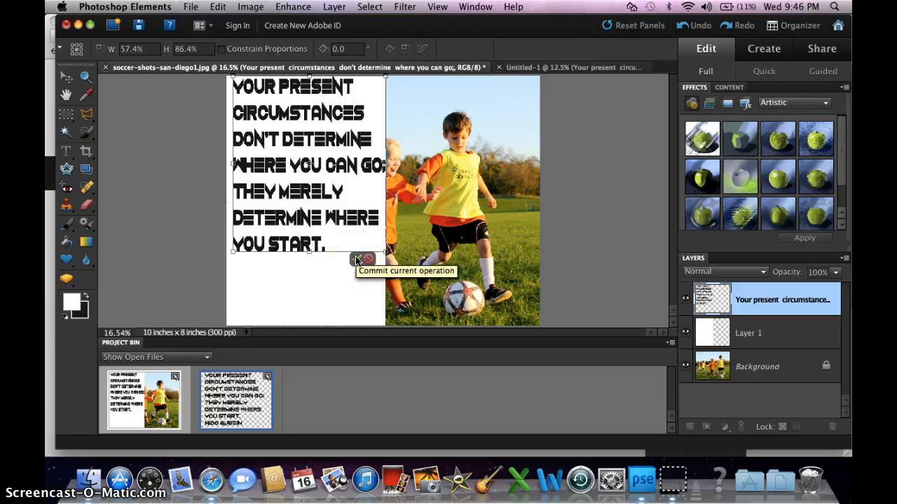
left_click(356, 259)
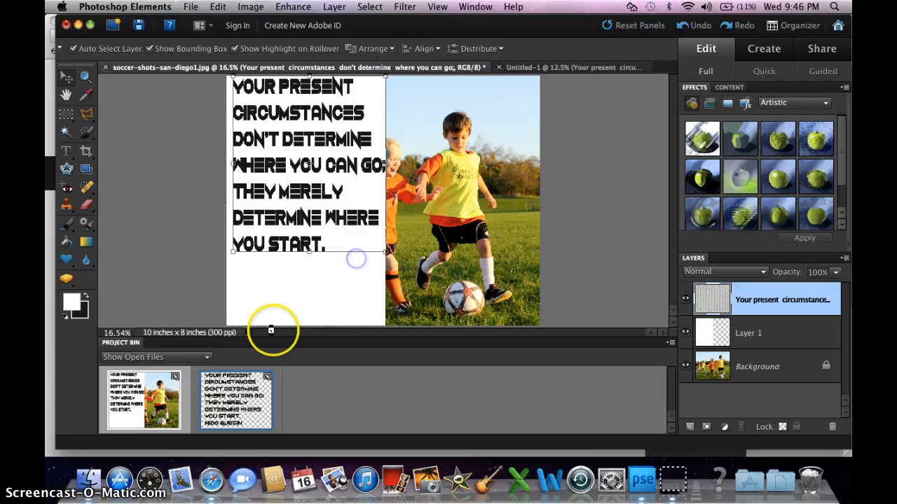
Return to the untitled quote document and undo the cutting of the author line and the text layer's simplification
left_click(250, 402)
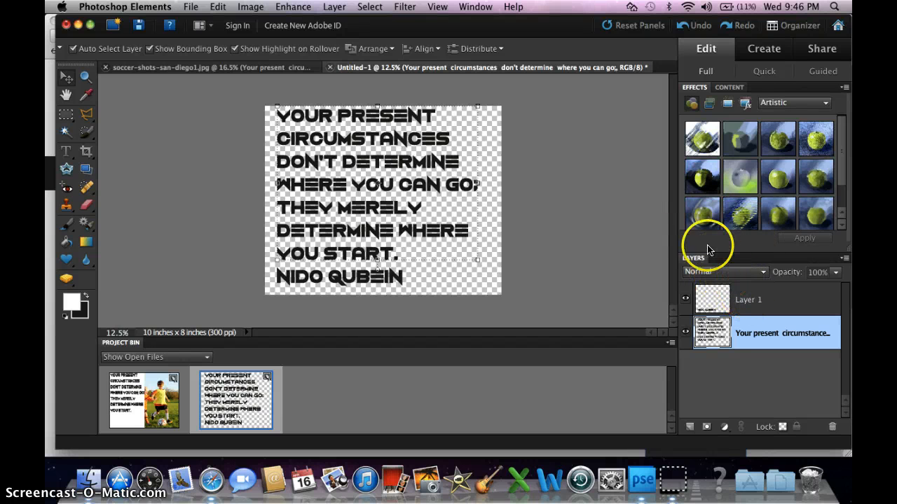
left_click(681, 28)
left_click(682, 29)
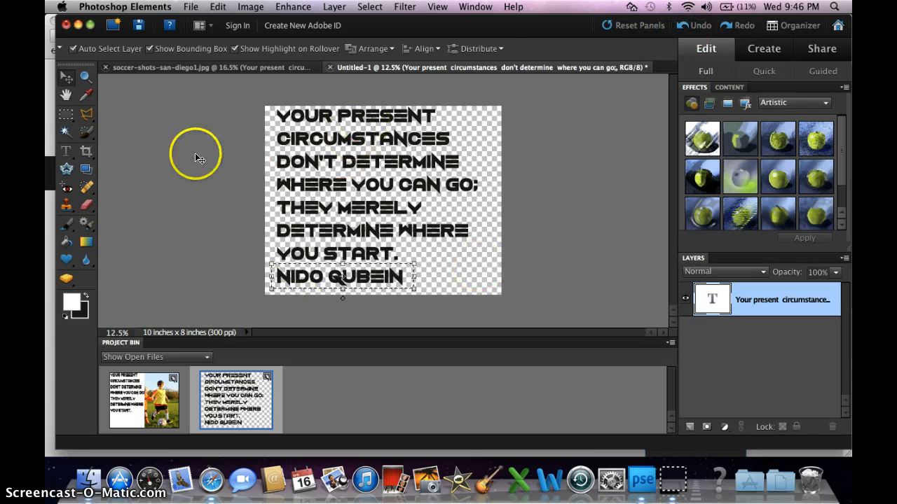
Deselect the marquee around the author line, select all the quote text with the Type tool and set its leading to 36 pt
left_click(62, 151)
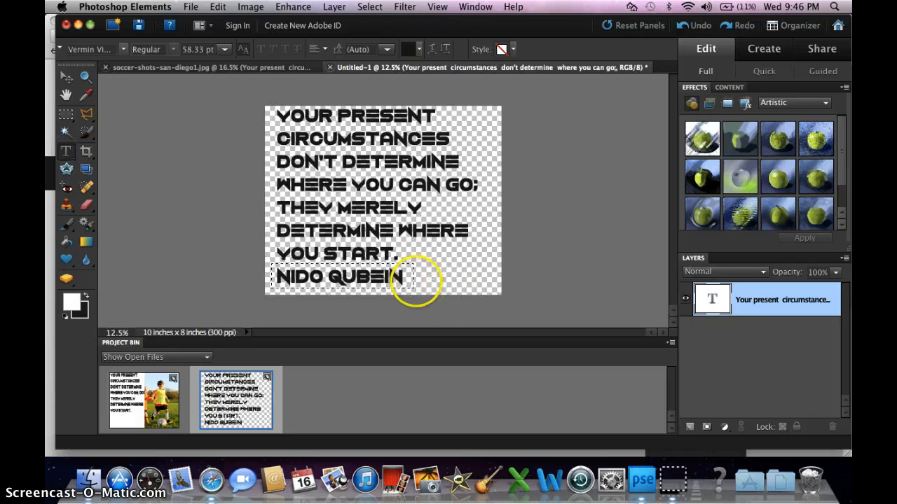
left_click(419, 277)
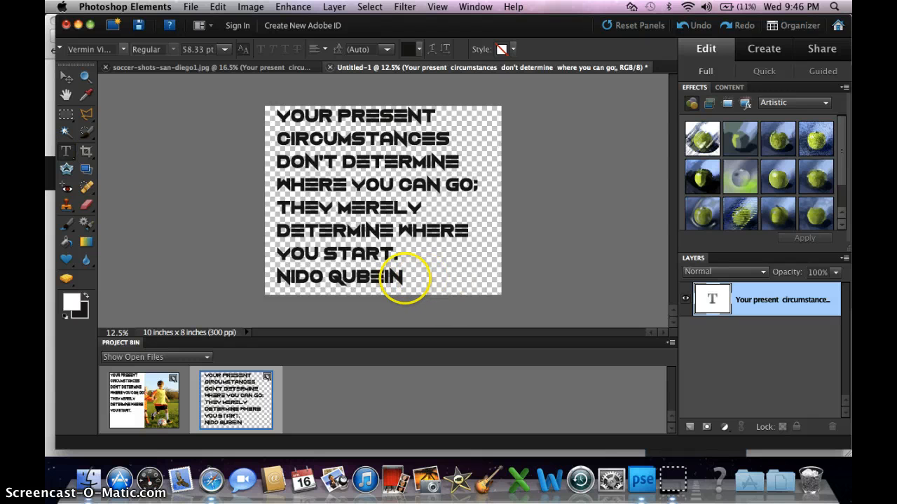
left_click_drag(405, 278, 264, 128)
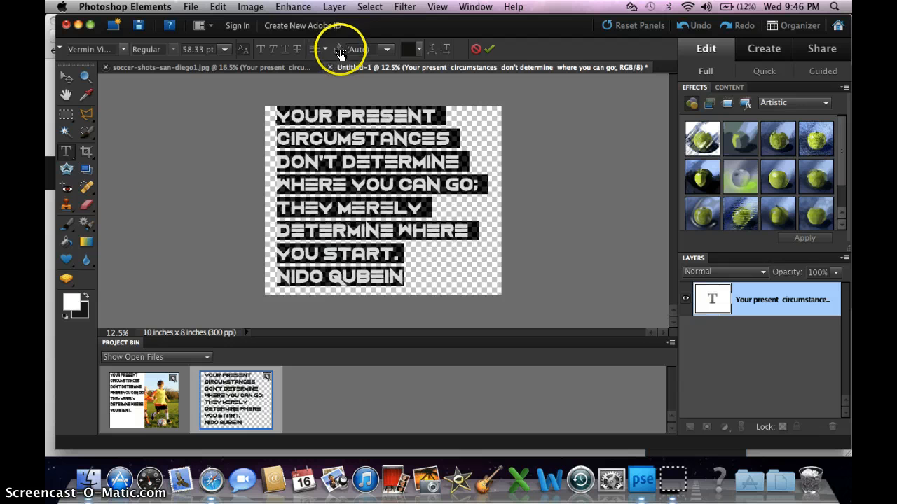
left_click(384, 52)
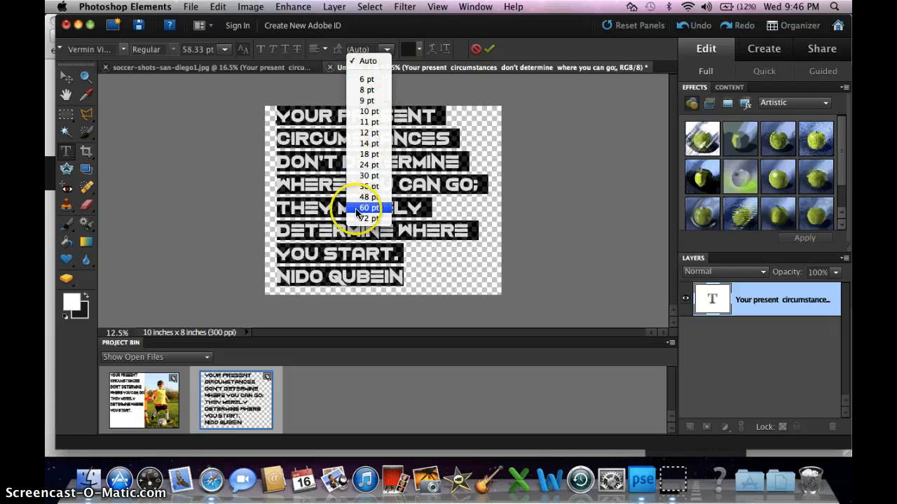
left_click(371, 186)
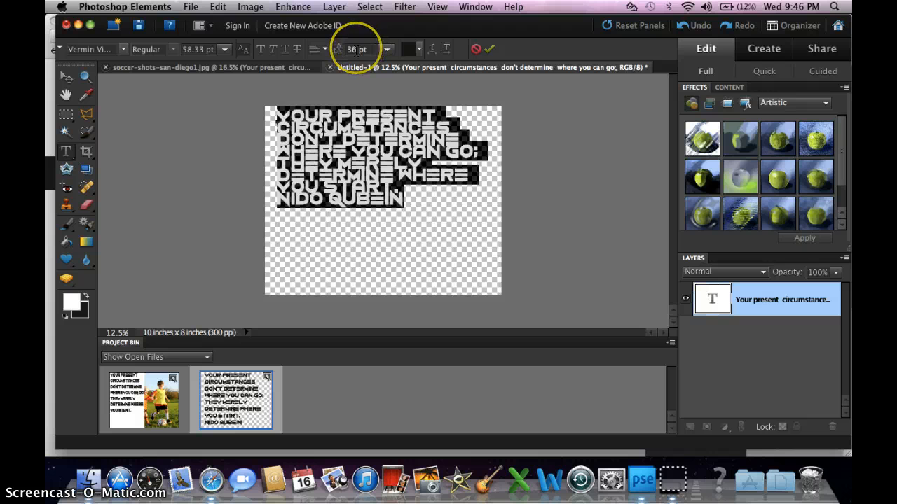
Try to raise the leading to 65 pt with no text selected
left_click(356, 50)
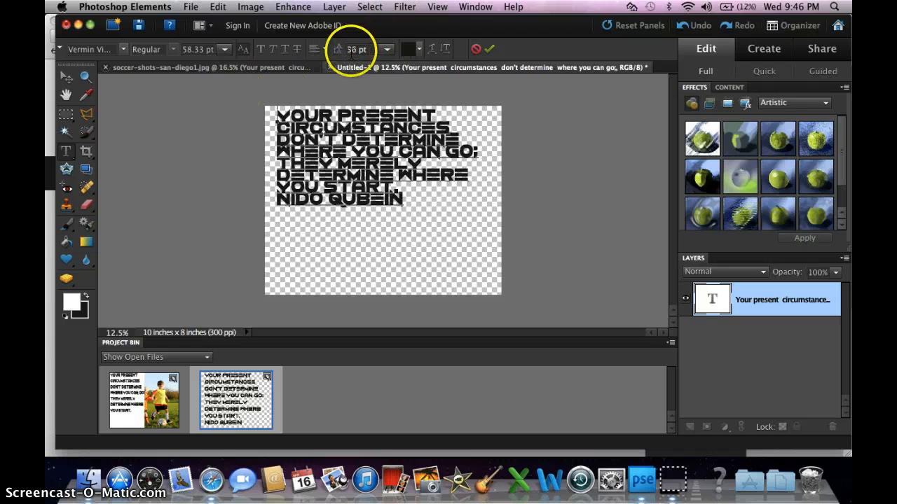
left_click(356, 49)
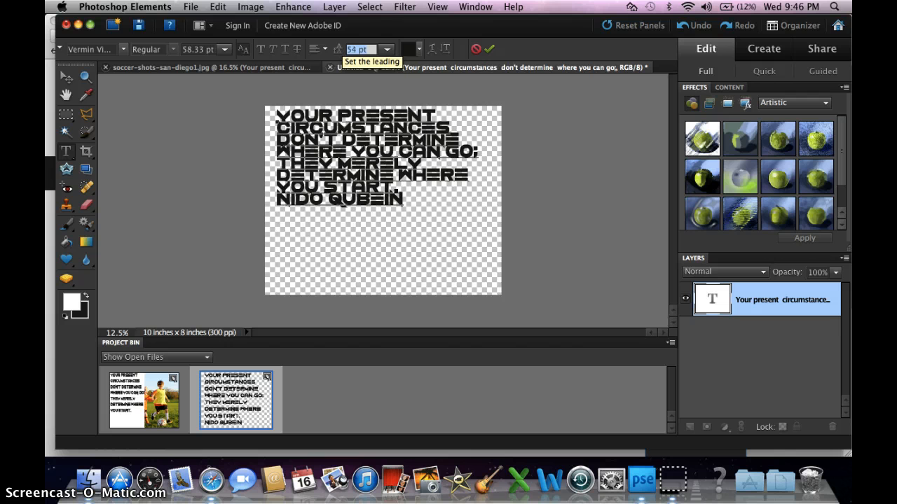
key("Up")
key("Up")
key("Up")
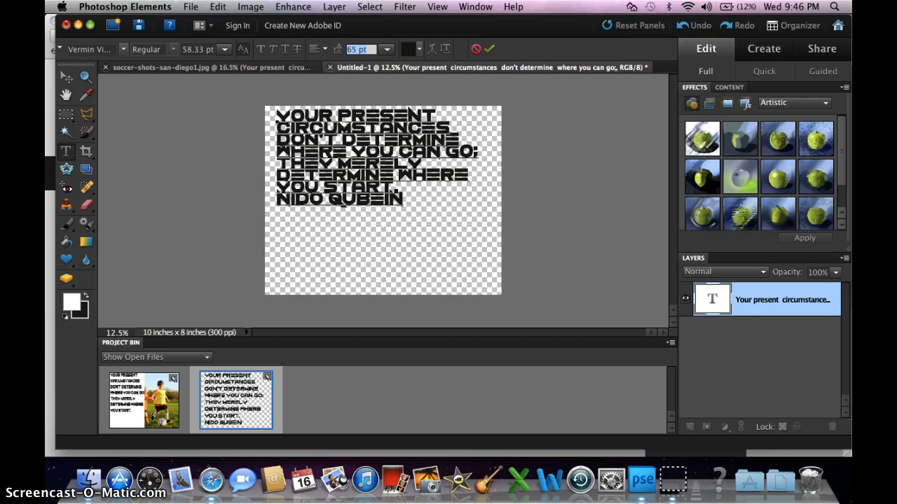
Select the whole quote including the author line, set its leading to 50 pt and commit the text edit
left_click(387, 199)
left_click_drag(398, 199, 266, 110)
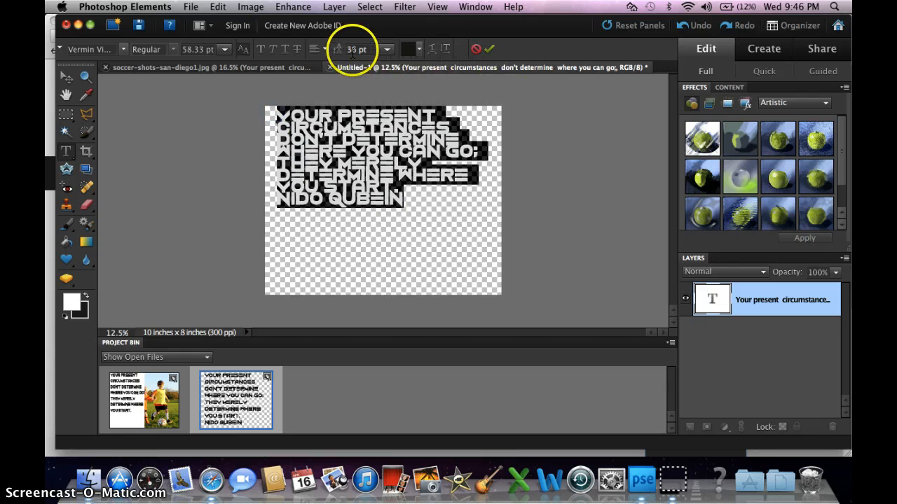
key("Up")
key("Up")
key("Up")
key("Up")
key("Up")
key("Up")
key("Up")
key("Up")
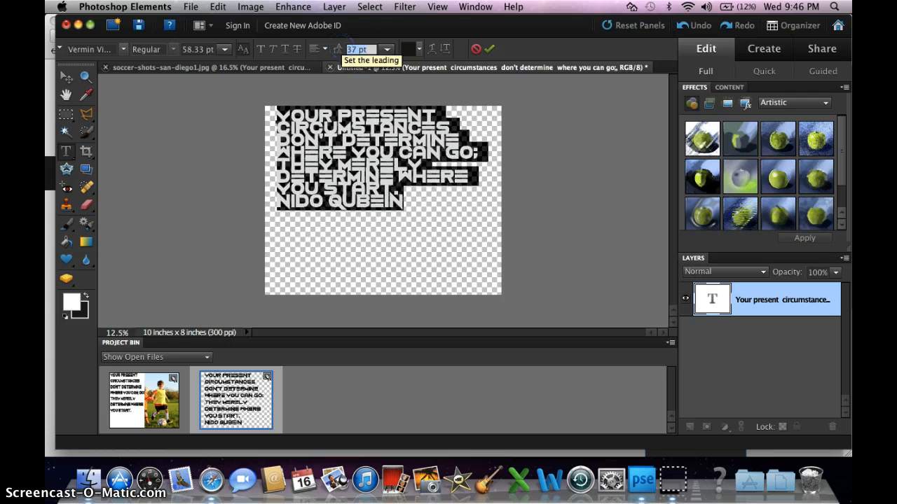
key("Up")
key("Up")
key("Up")
key("Up")
key("Up")
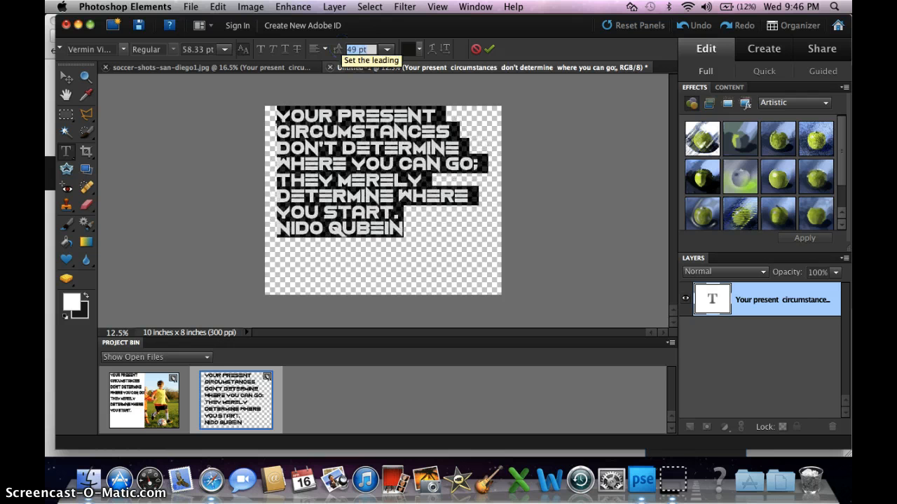
key("Up")
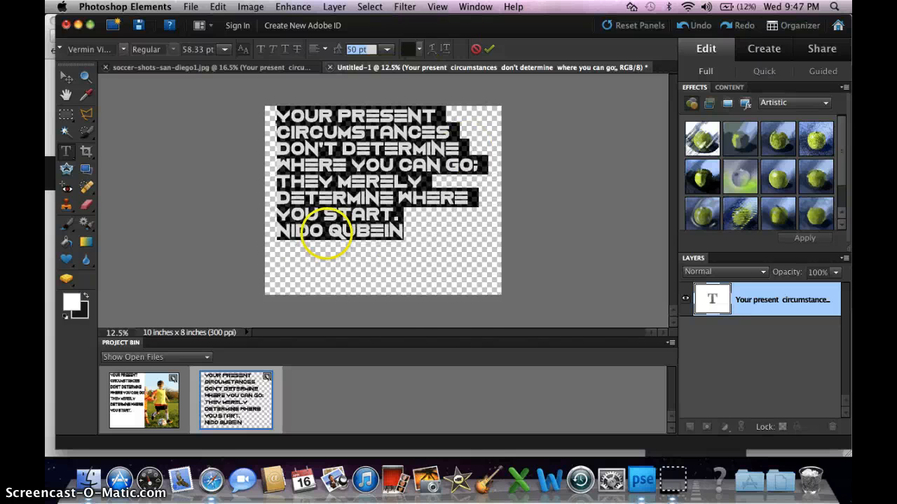
left_click(472, 270)
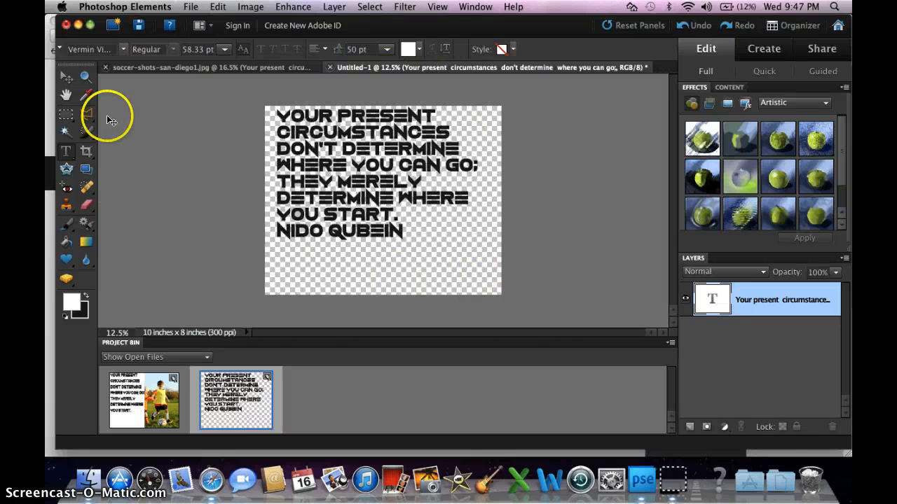
Copy the respaced text layer into the soccer photo document with the Move tool and delete the older quote layer there
left_click(64, 79)
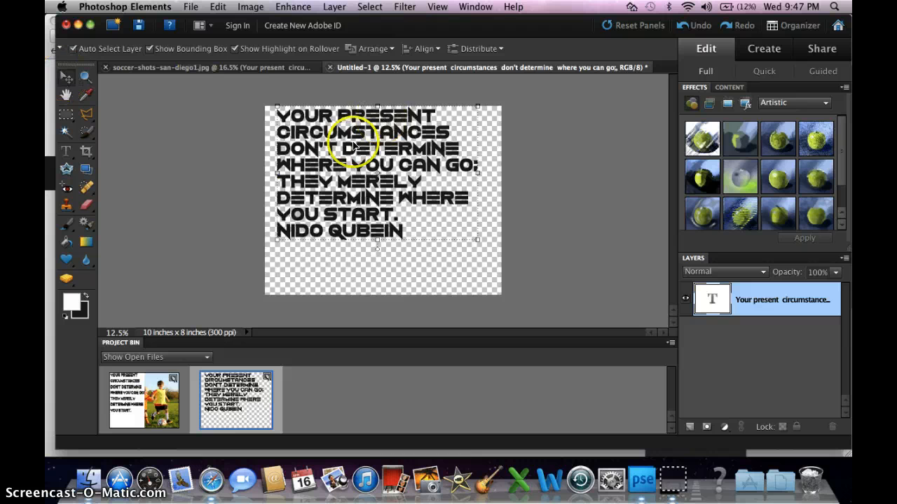
left_click_drag(334, 159, 532, 306)
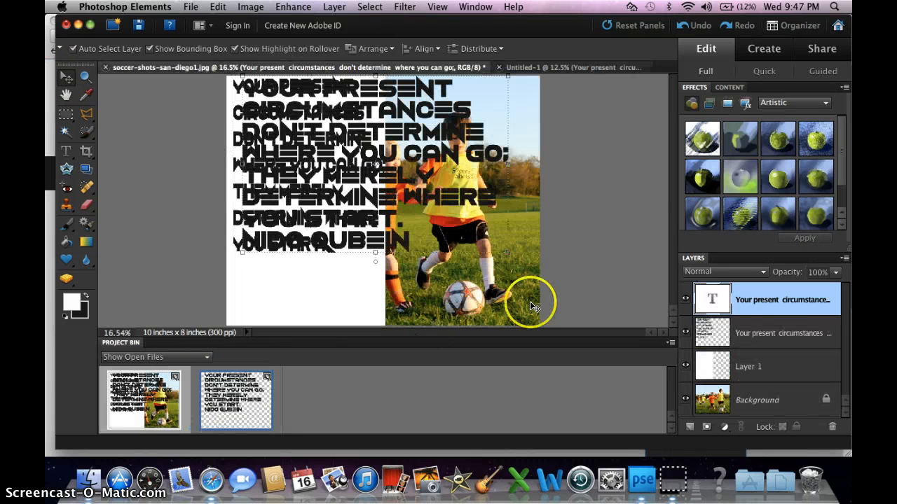
left_click(790, 336)
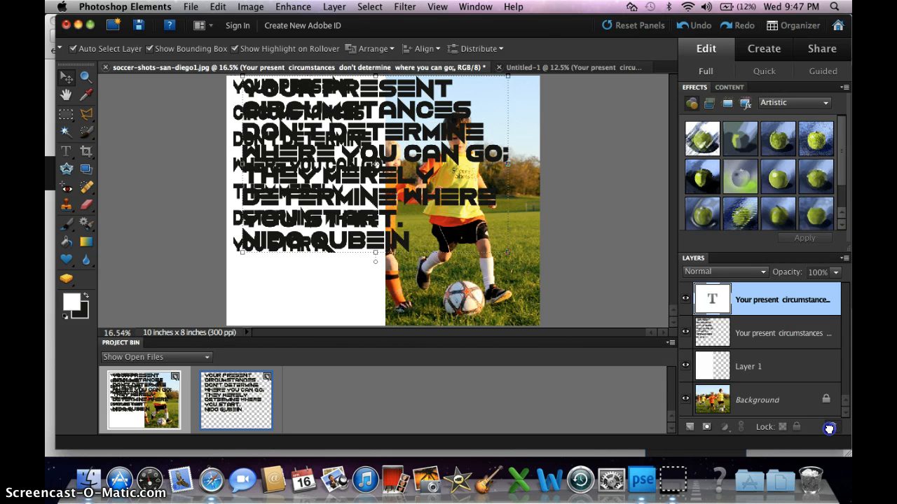
left_click(829, 429)
Narrow the new quote text to the white half's width, stretch it down almost to the canvas's lower edge, and apply the transformation
left_click(286, 118)
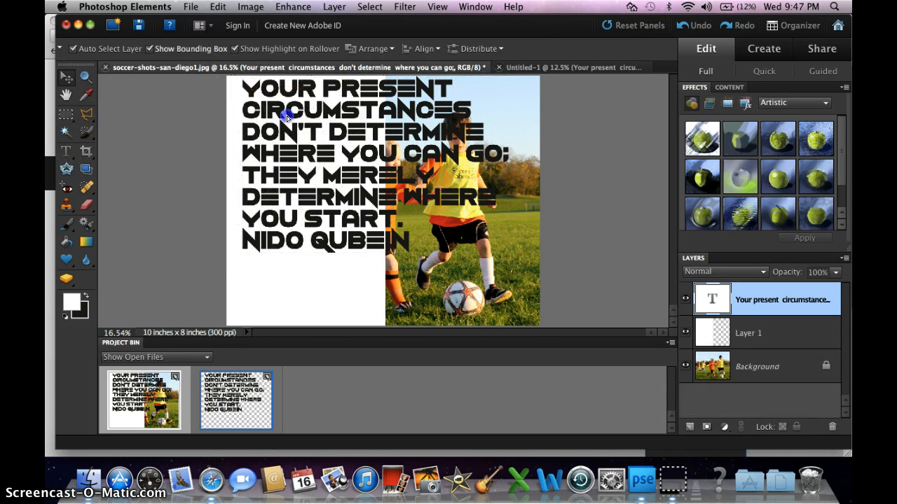
mouse_move(286, 118)
left_mouse_down()
mouse_move(272, 117)
mouse_move(281, 117)
left_mouse_up()
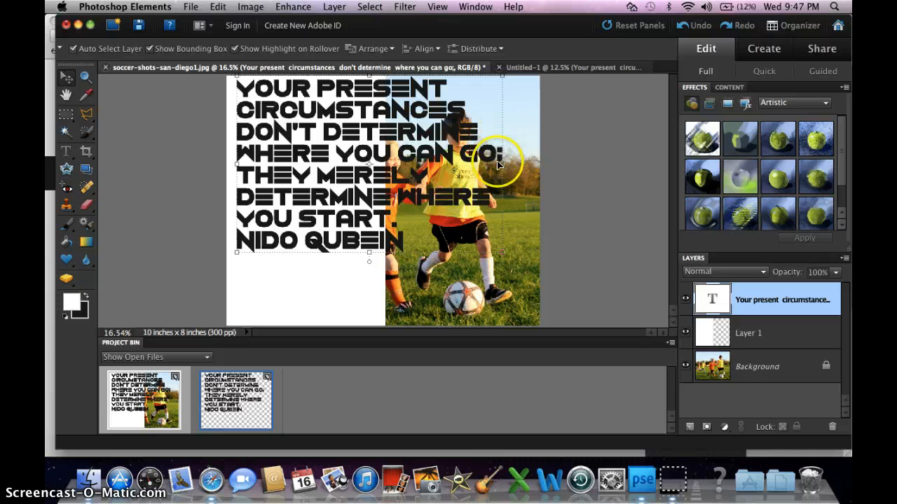
left_click_drag(499, 164, 341, 146)
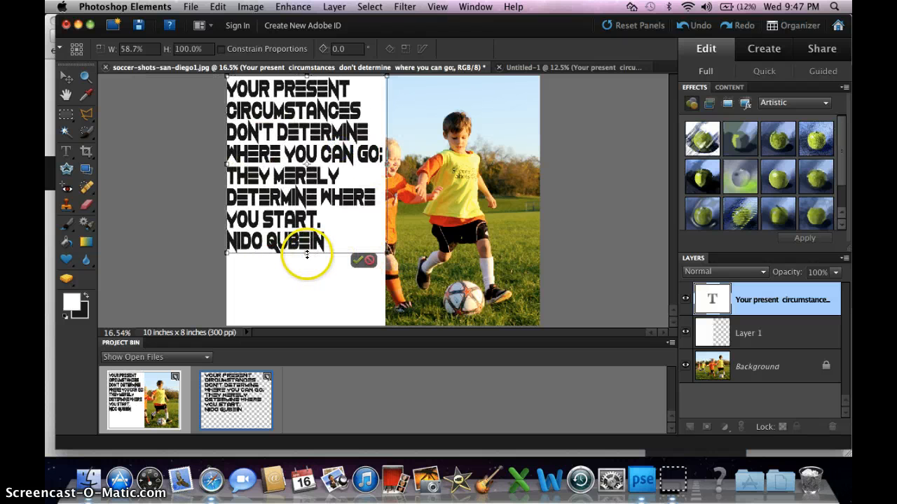
left_click_drag(307, 255, 309, 303)
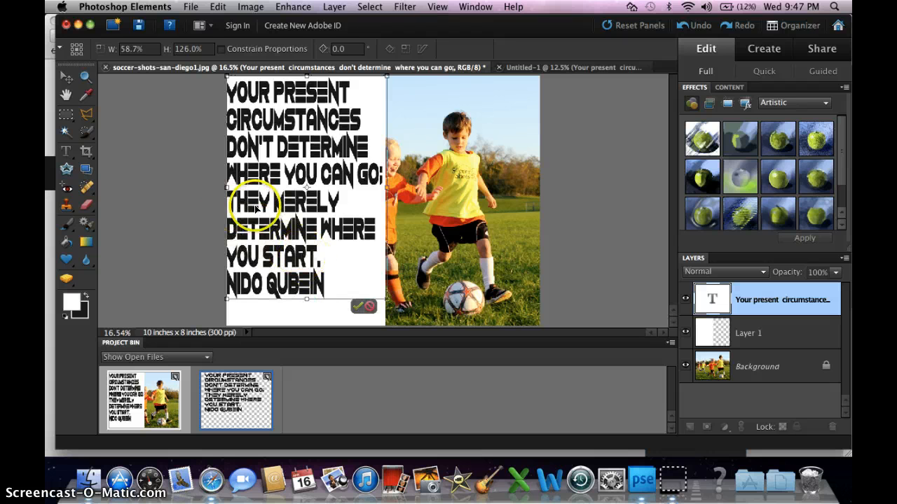
left_click_drag(256, 208, 259, 209)
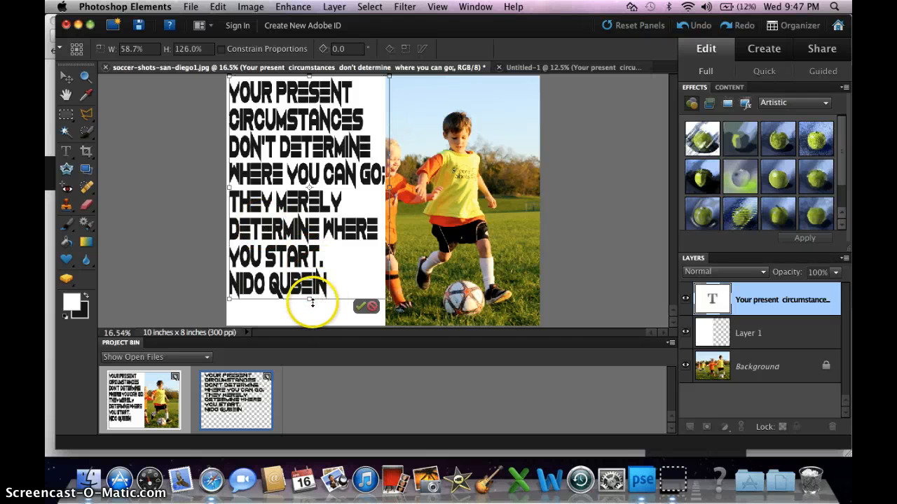
left_click_drag(313, 302, 308, 322)
left_click(360, 318)
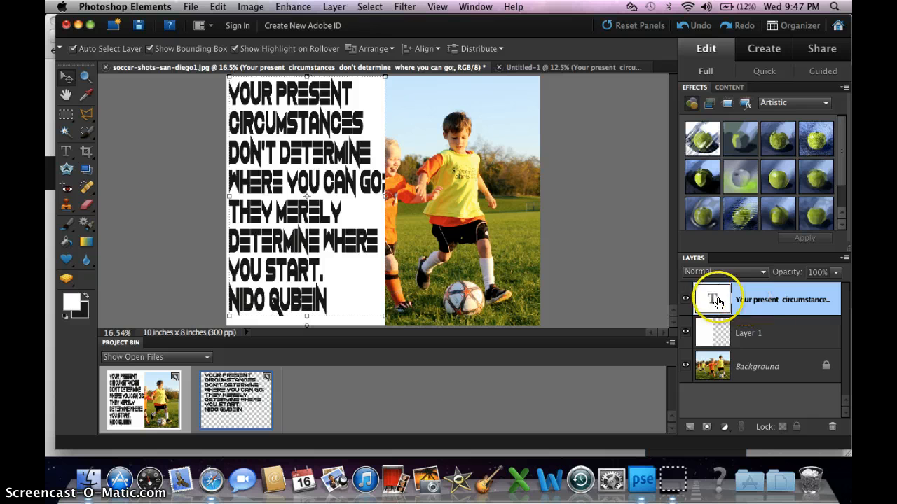
Simplify the quote's text layer in the soccer photo document and select the author's name line with a rectangular marquee
right_click(776, 306)
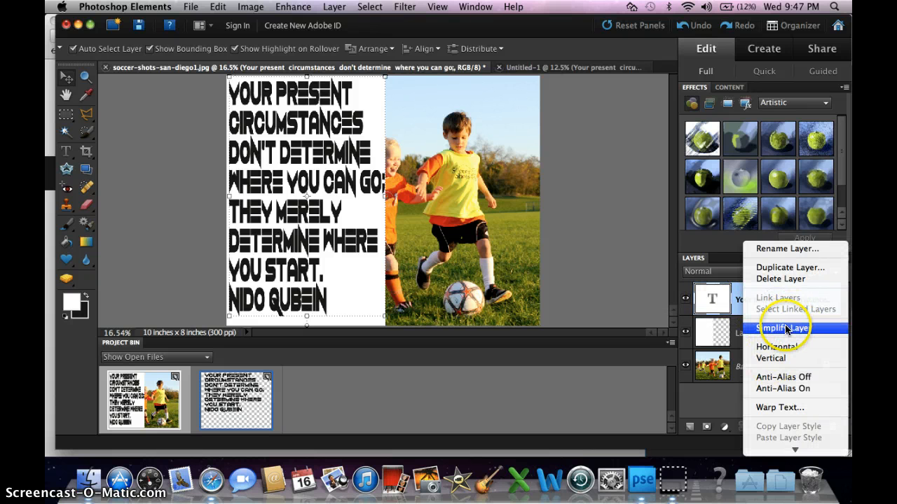
left_click(786, 328)
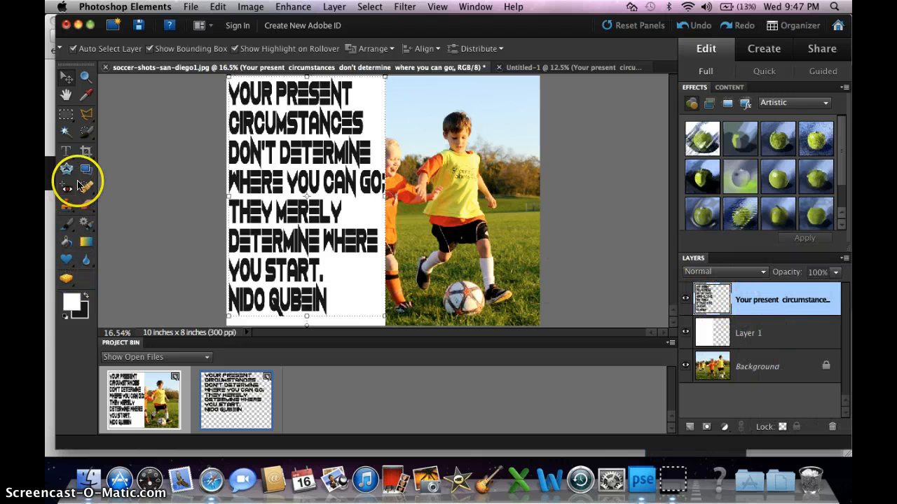
left_click(65, 112)
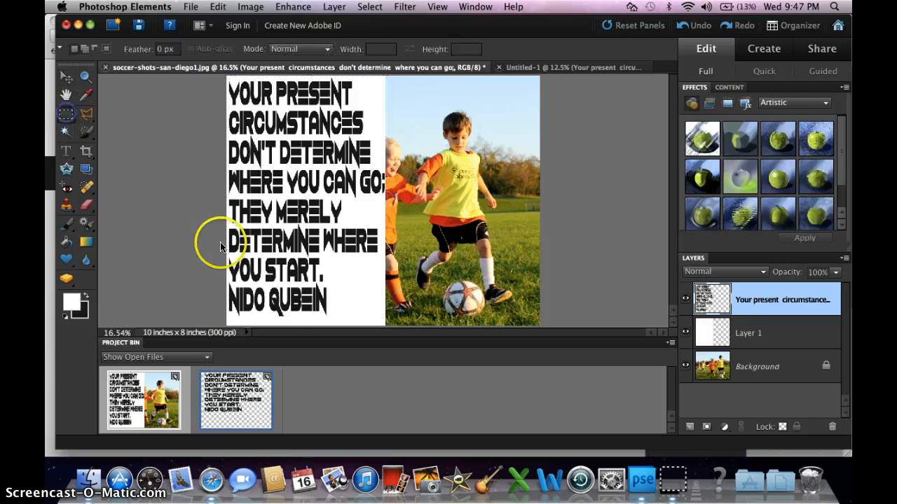
left_click_drag(227, 282, 232, 287)
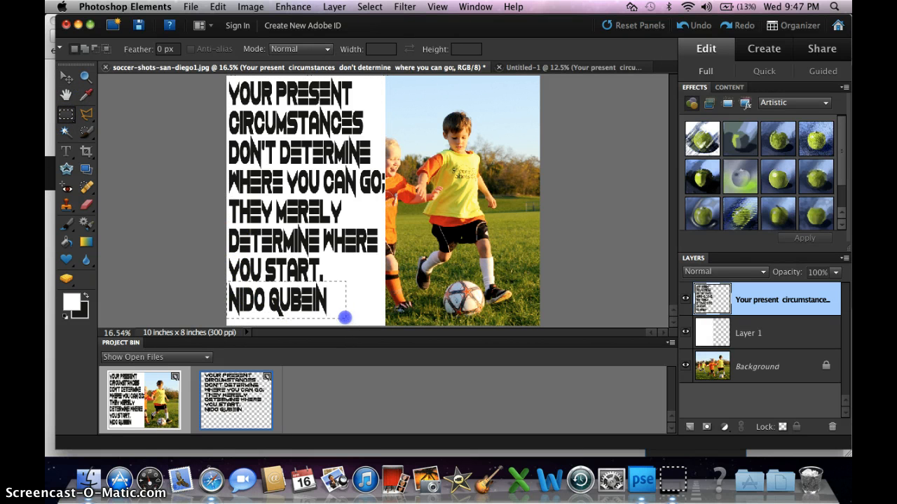
left_click_drag(344, 318, 345, 318)
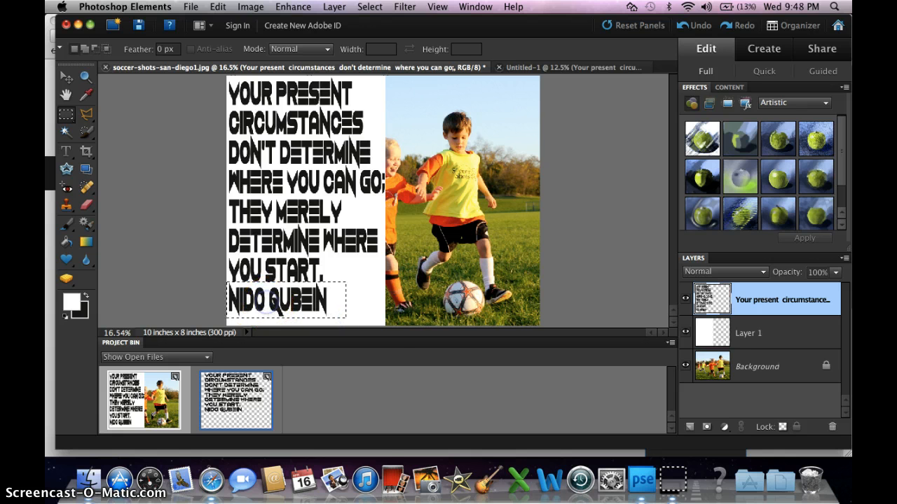
Cut the selected author's name line out of the simplified quote onto its own new layer, accepting the default name, Normal mode and 100% opacity
right_click(261, 287)
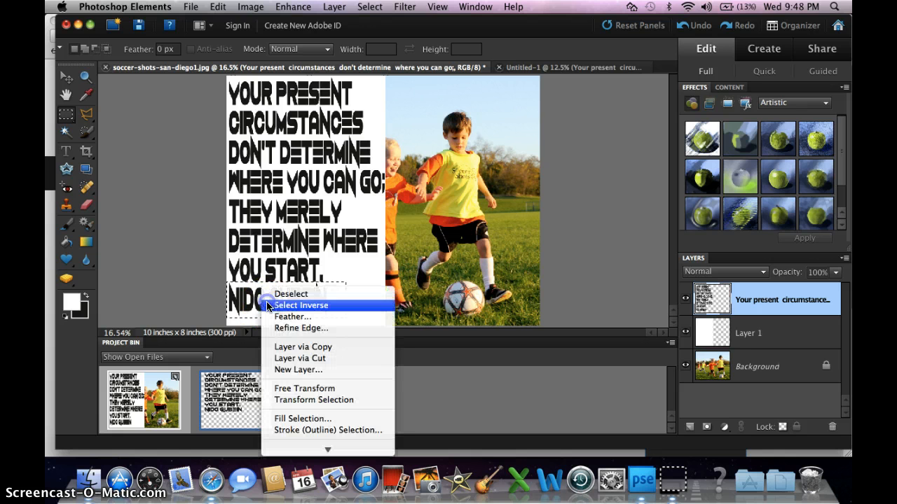
left_click(299, 359)
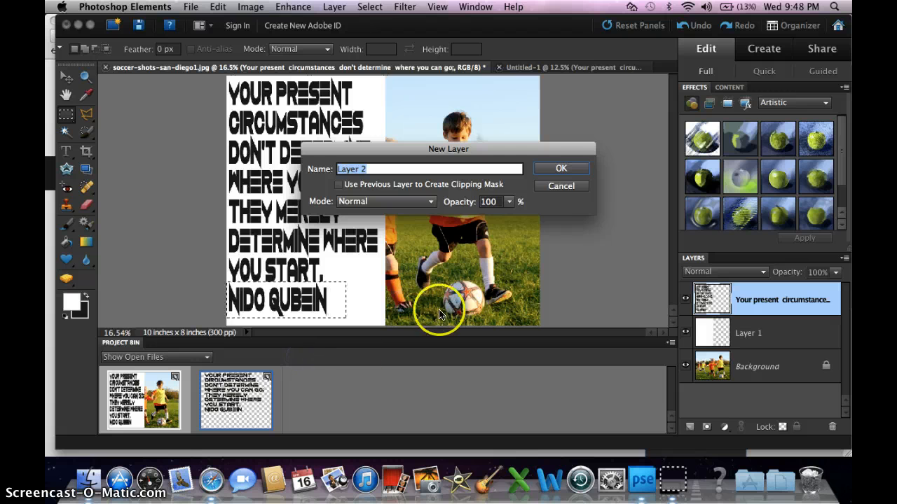
left_click(562, 170)
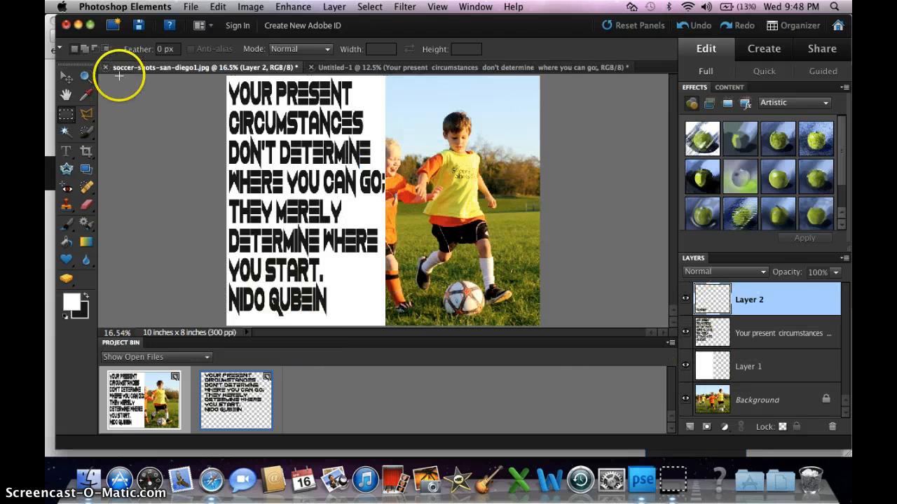
Move the author's name into the lower-right corner of the white half and scale it down to roughly 60% of its size
left_click(64, 77)
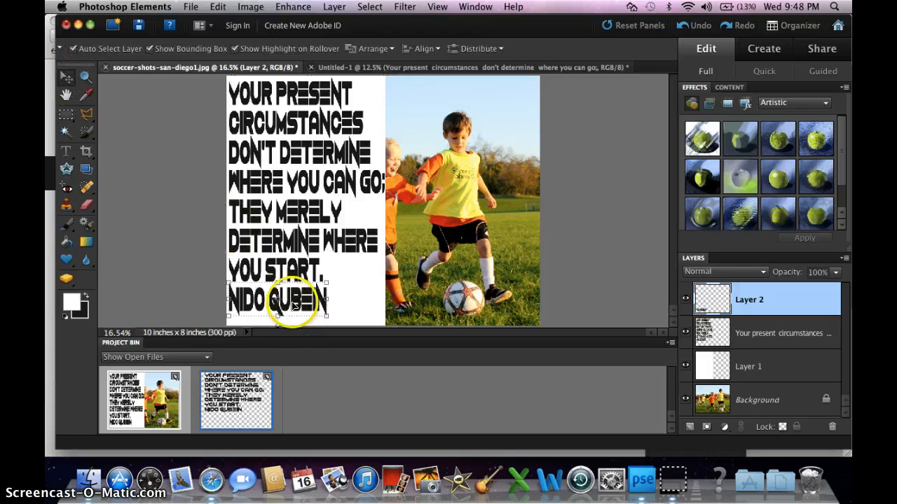
left_click_drag(295, 302, 340, 311)
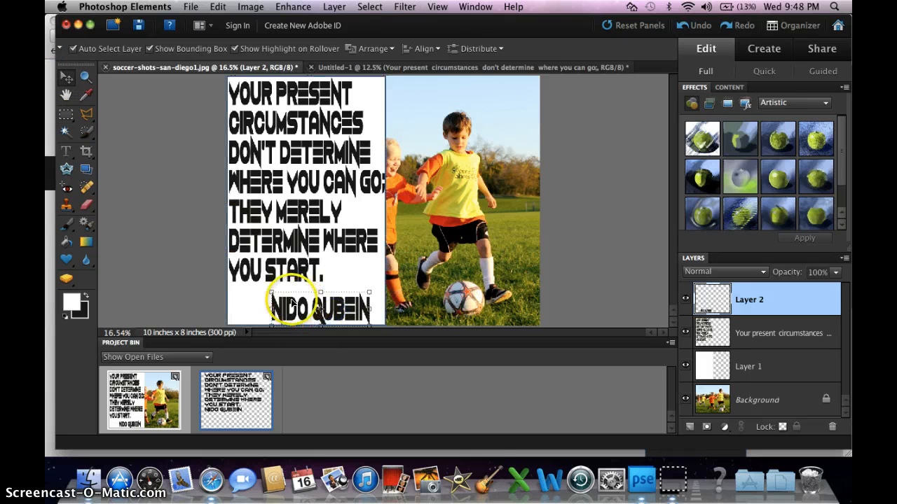
left_click_drag(269, 294, 348, 306)
left_click(347, 319)
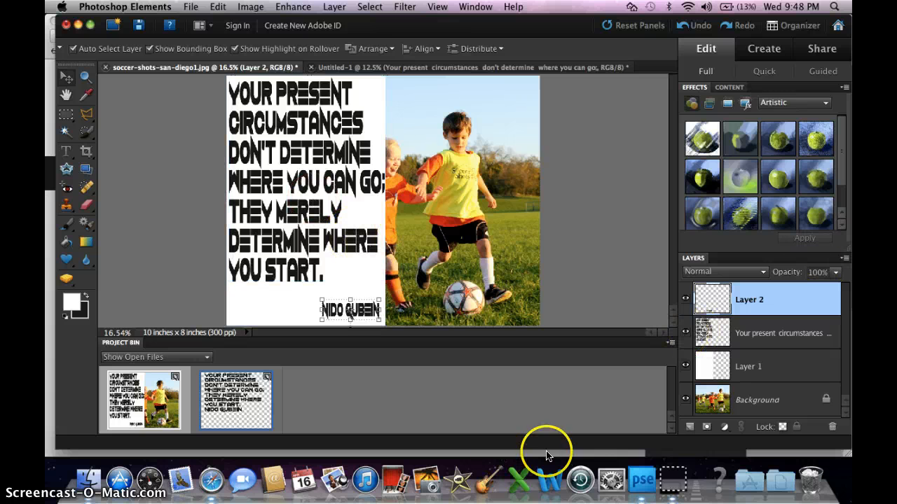
left_click(676, 482)
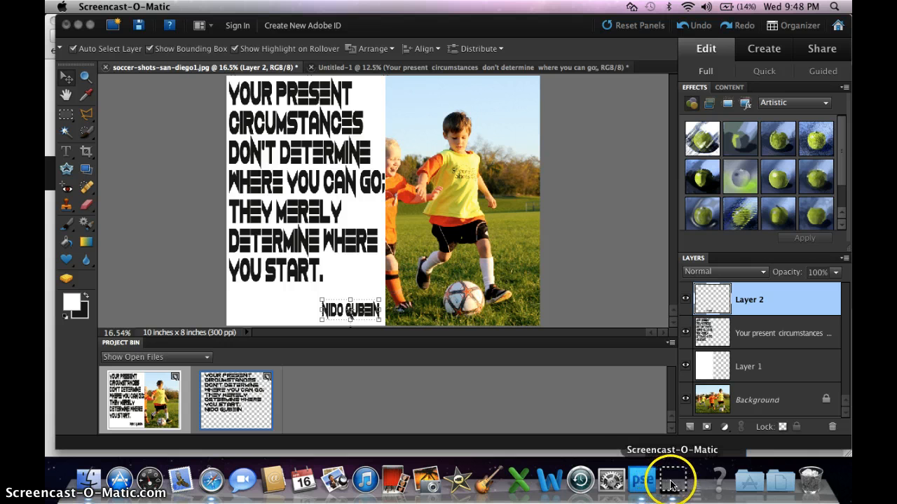